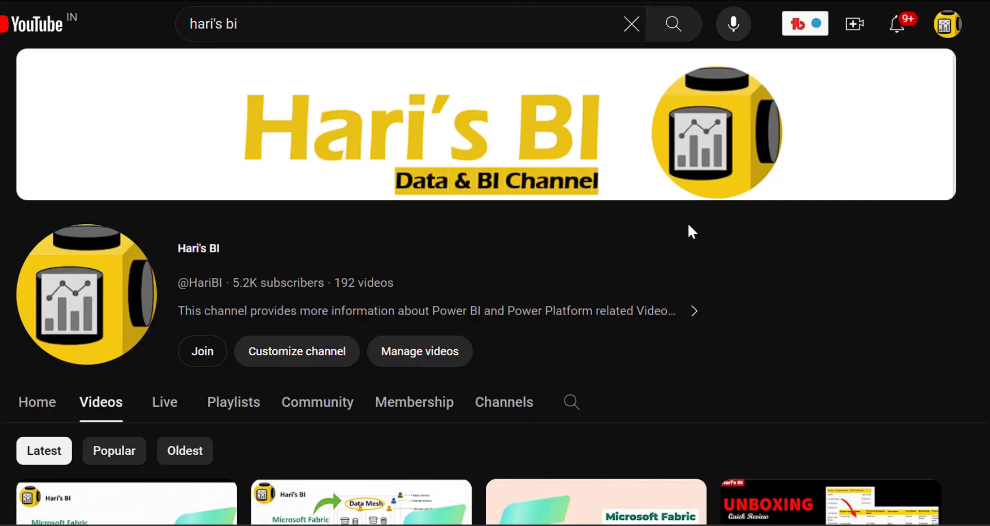
- Scroll down the Parameters dialog to review the chosen ClassName, ColorName, Size and Status fields
{"action": "scroll", "coordinate": [692, 231], "scroll_direction": "down", "scroll_amount": 4}
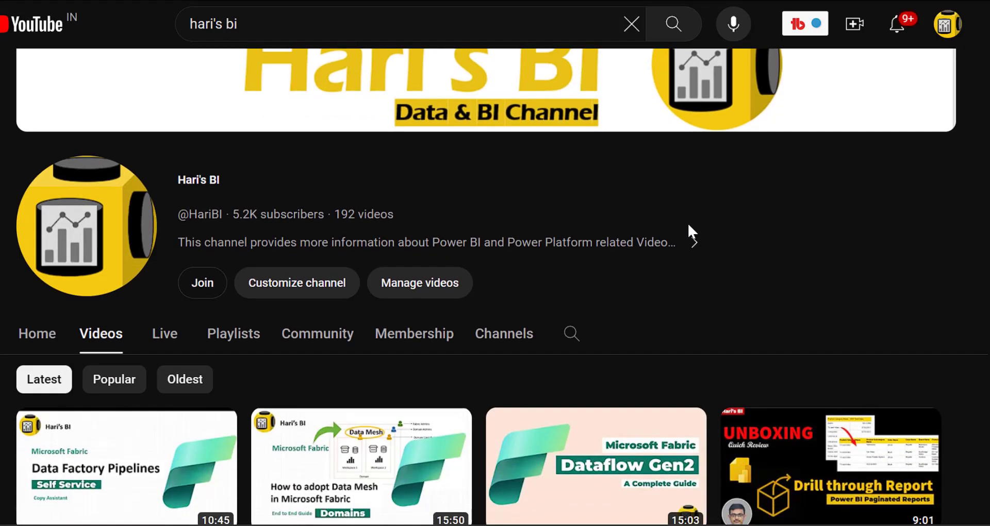
{"action": "scroll", "coordinate": [691, 231], "scroll_direction": "down", "scroll_amount": 7}
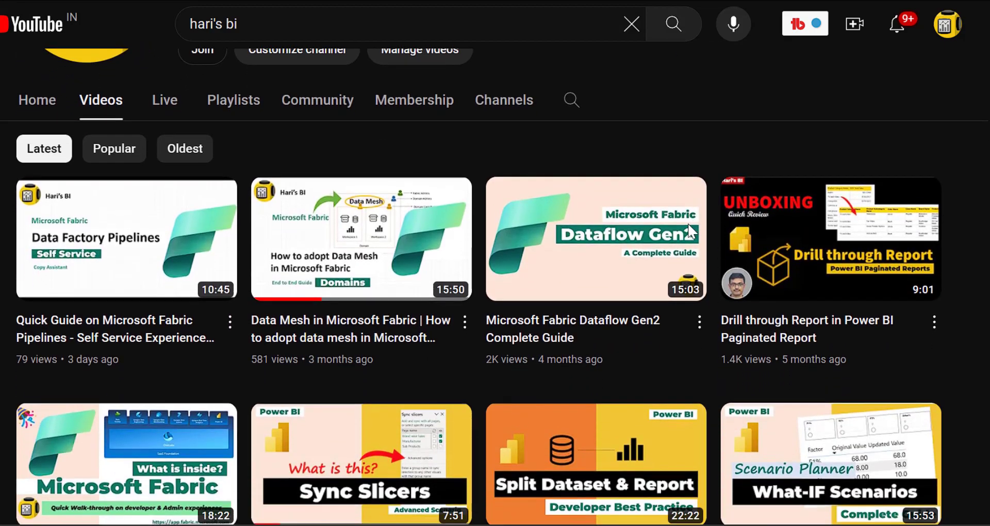
{"action": "scroll", "coordinate": [692, 232], "scroll_direction": "down", "scroll_amount": 5}
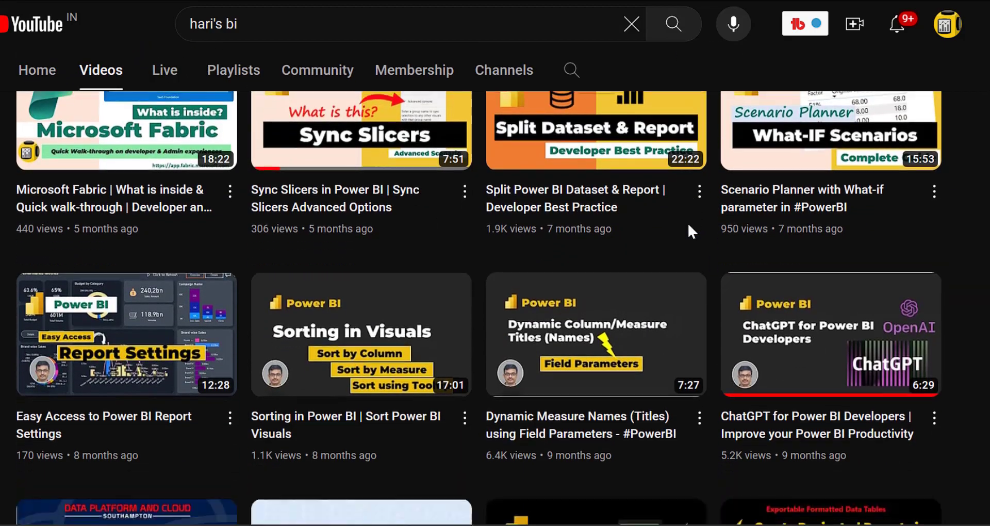
{"action": "scroll", "coordinate": [688, 225], "scroll_direction": "down", "scroll_amount": 7}
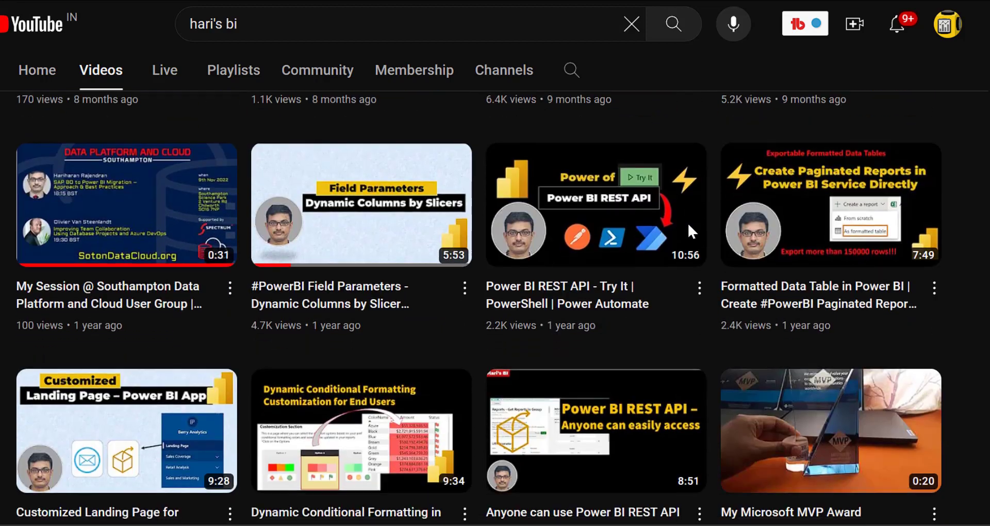
{"action": "scroll", "coordinate": [687, 221], "scroll_direction": "down", "scroll_amount": 5}
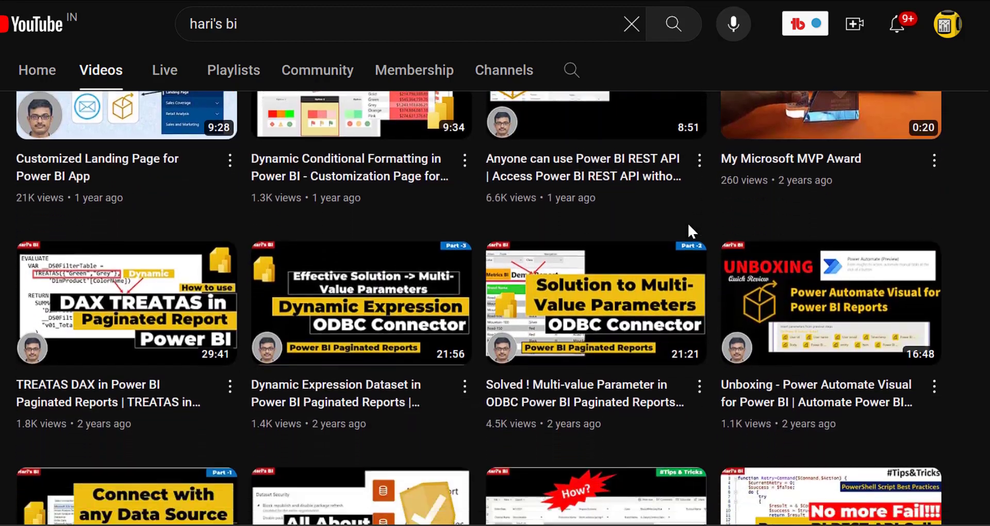
{"action": "scroll", "coordinate": [688, 222], "scroll_direction": "down", "scroll_amount": 3}
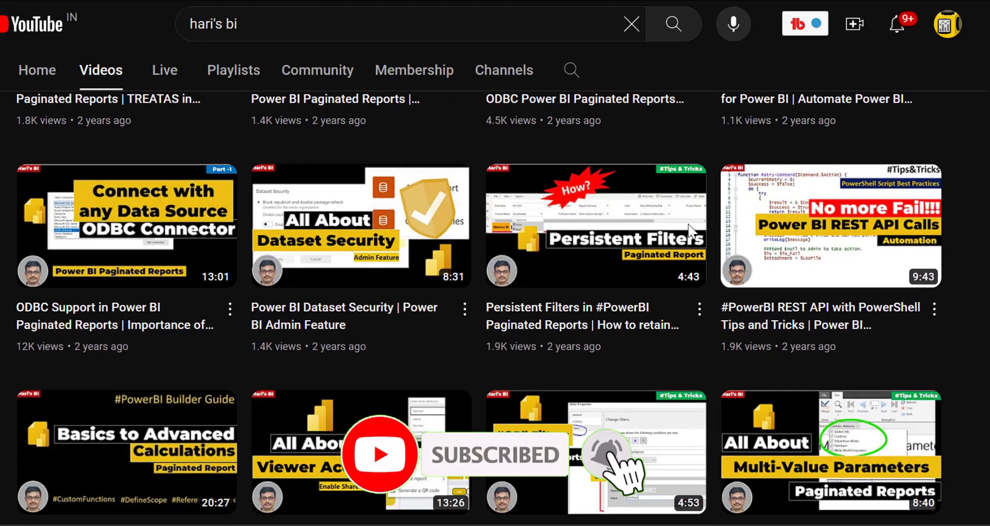
{"action": "scroll", "coordinate": [688, 225], "scroll_direction": "down", "scroll_amount": 5}
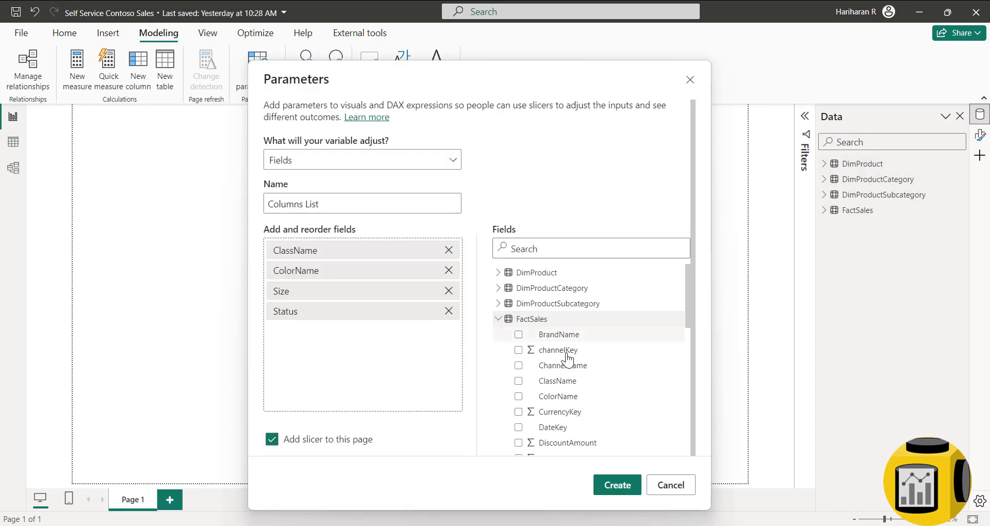
{"action": "scroll", "coordinate": [593, 360], "scroll_direction": "down", "scroll_amount": 2}
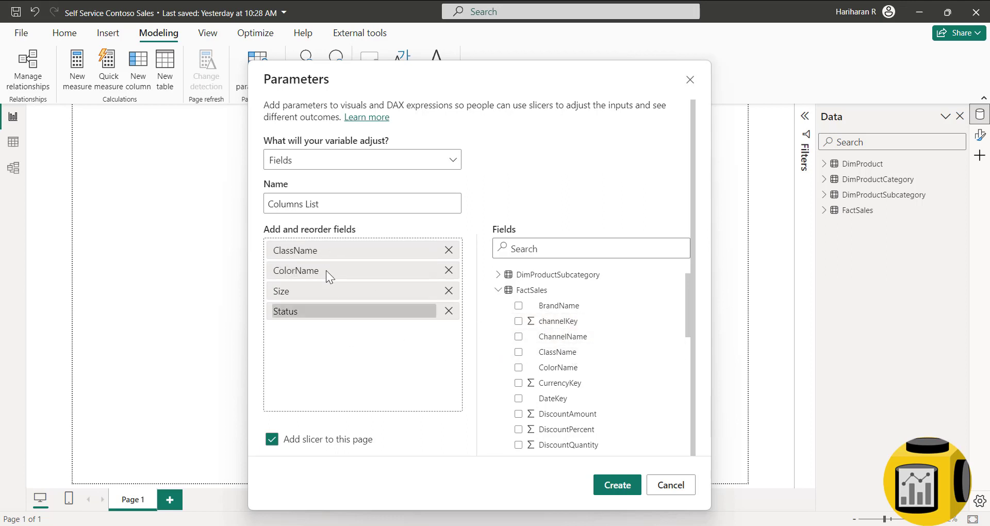
- Add SalesAmount from FactSales to the Columns List fields and create the parameter
{"action": "scroll", "coordinate": [592, 382], "scroll_direction": "down", "scroll_amount": 8}
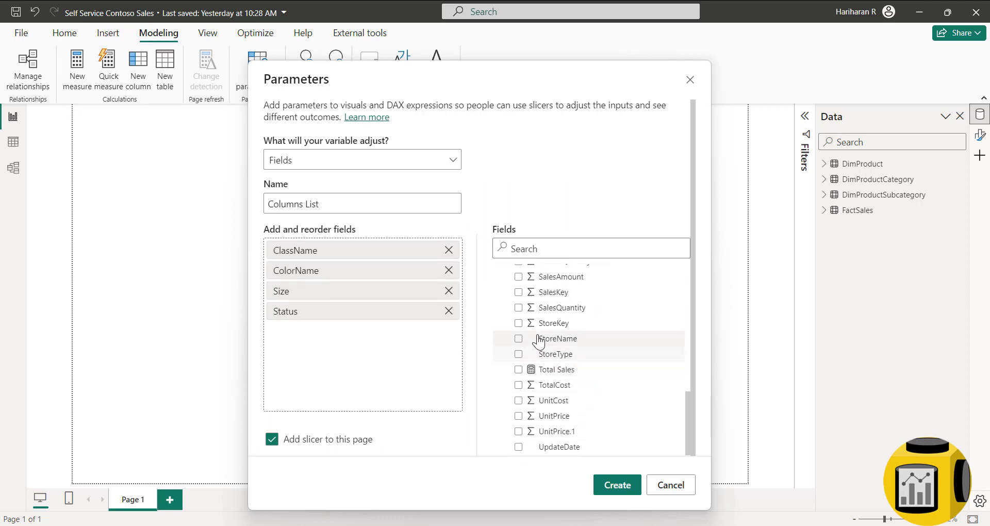
{"action": "left_click", "coordinate": [517, 277]}
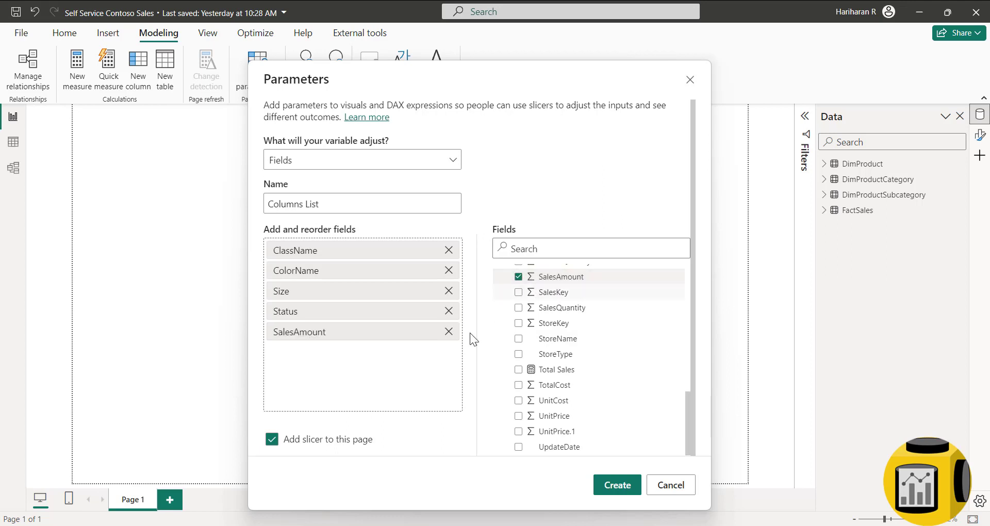
{"action": "left_click", "coordinate": [633, 487]}
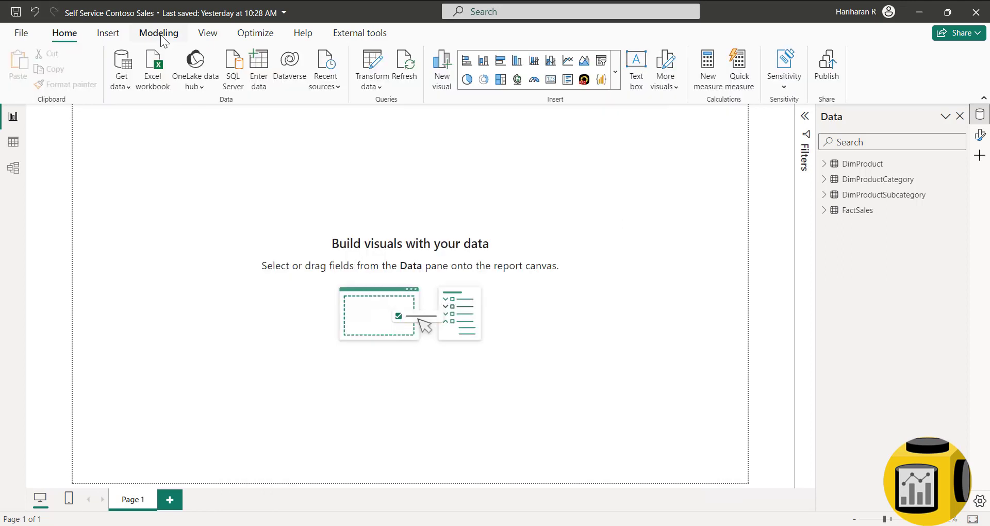
- Start a new Fields parameter from Modeling and name it 'Columns List'
{"action": "left_click", "coordinate": [161, 37]}
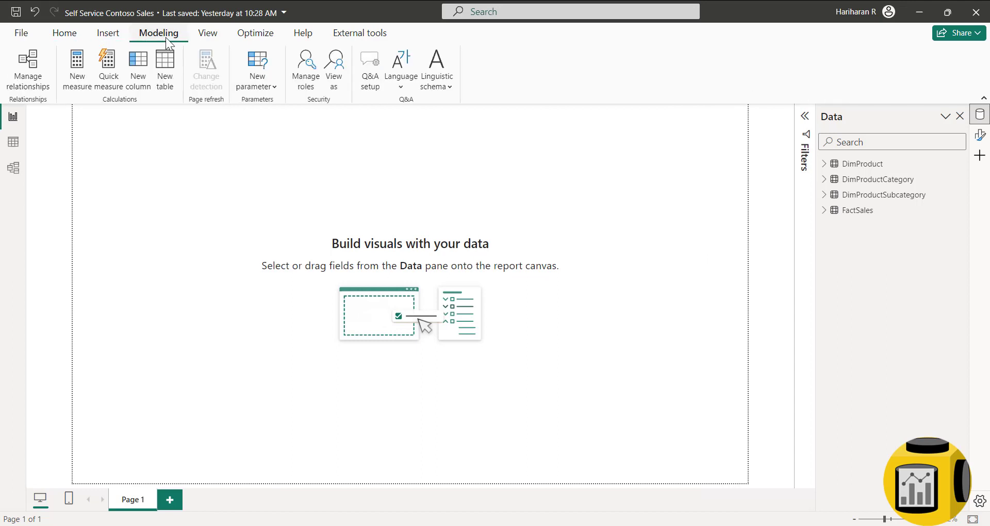
{"action": "left_click", "coordinate": [267, 87]}
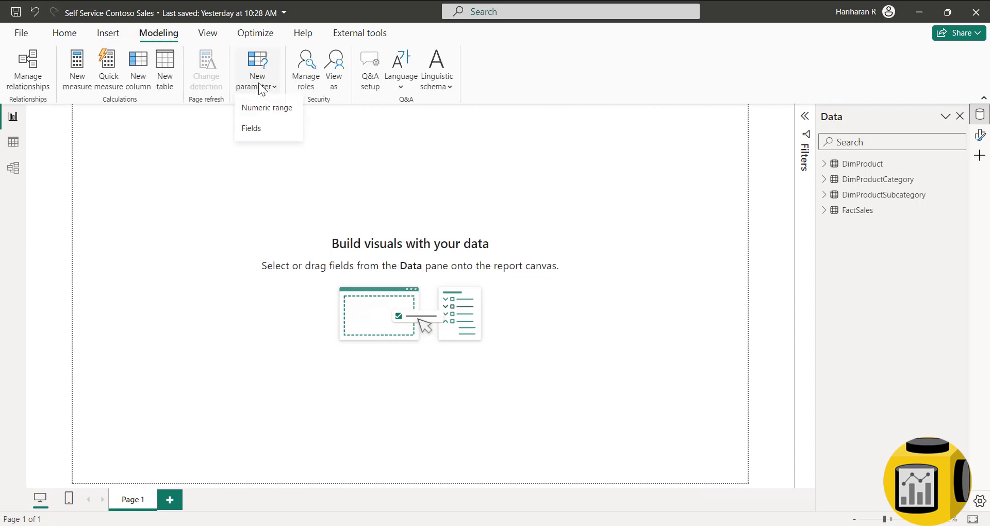
{"action": "left_click", "coordinate": [258, 131]}
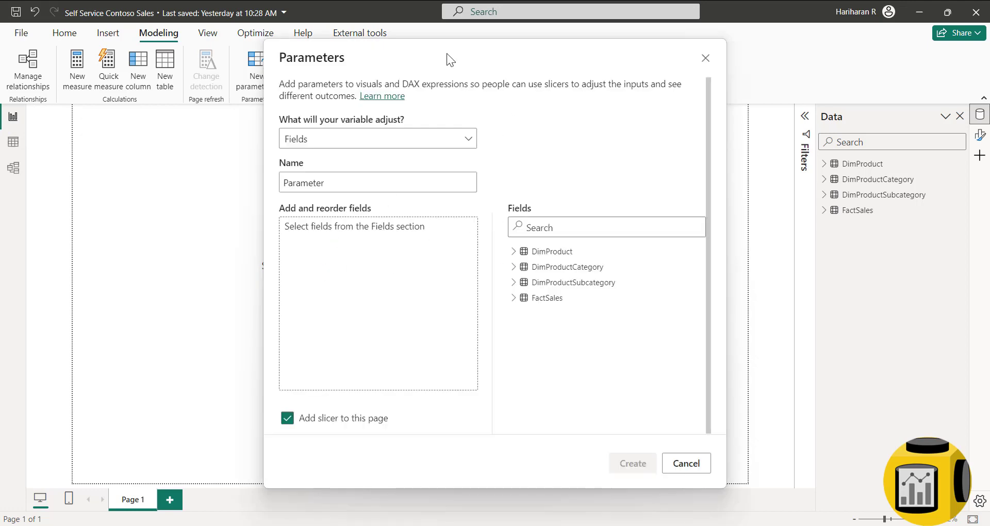
{"action": "left_click_drag", "start_coordinate": [446, 54], "coordinate": [443, 83]}
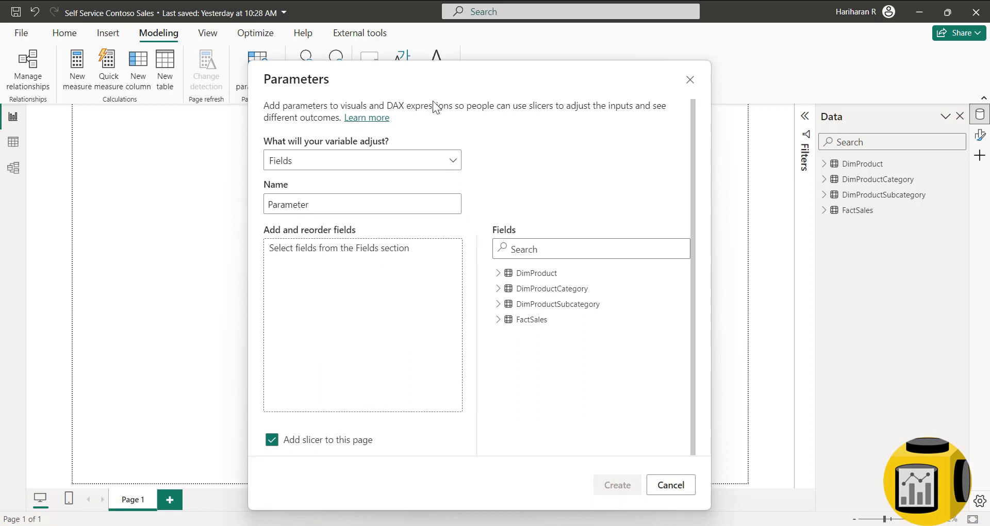
{"action": "left_click", "coordinate": [331, 203]}
{"action": "key", "text": "ctrl+a"}
{"action": "type", "text": "Columns List"}
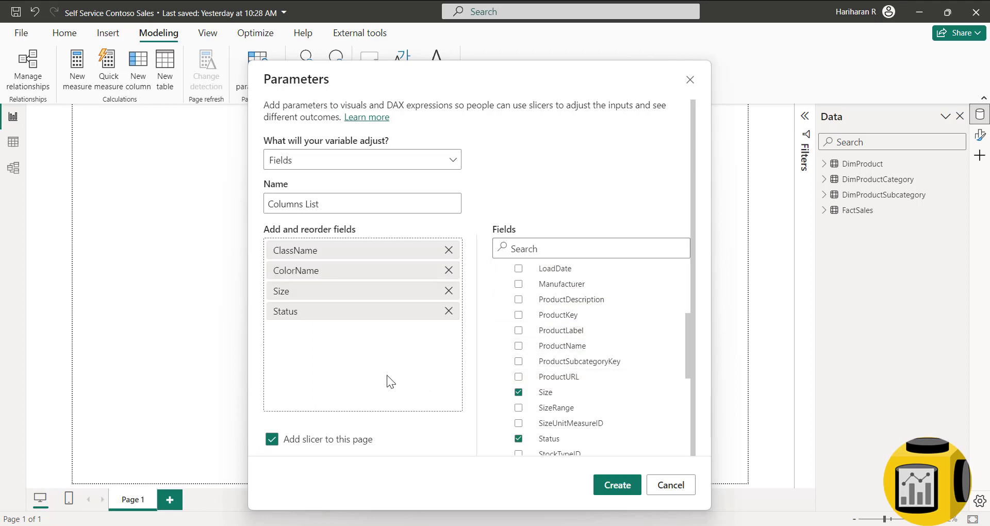
- Try reordering ClassName among the chosen fields, collapse DimProduct and expand FactSales
{"action": "left_click_drag", "start_coordinate": [326, 252], "coordinate": [337, 313]}
{"action": "scroll", "coordinate": [560, 330], "scroll_direction": "up", "scroll_amount": 3}
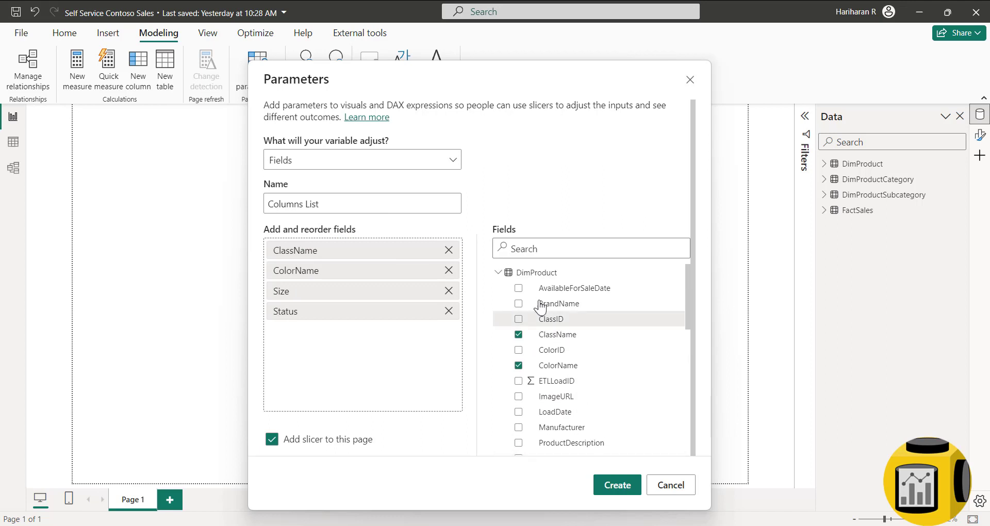
{"action": "left_click", "coordinate": [498, 273]}
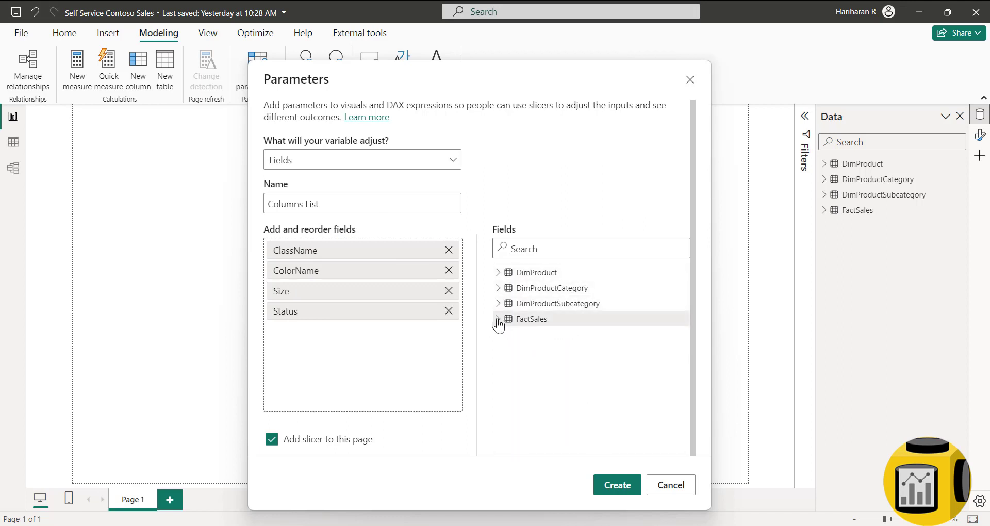
{"action": "left_click", "coordinate": [498, 319]}
{"action": "left_click", "coordinate": [617, 485]}
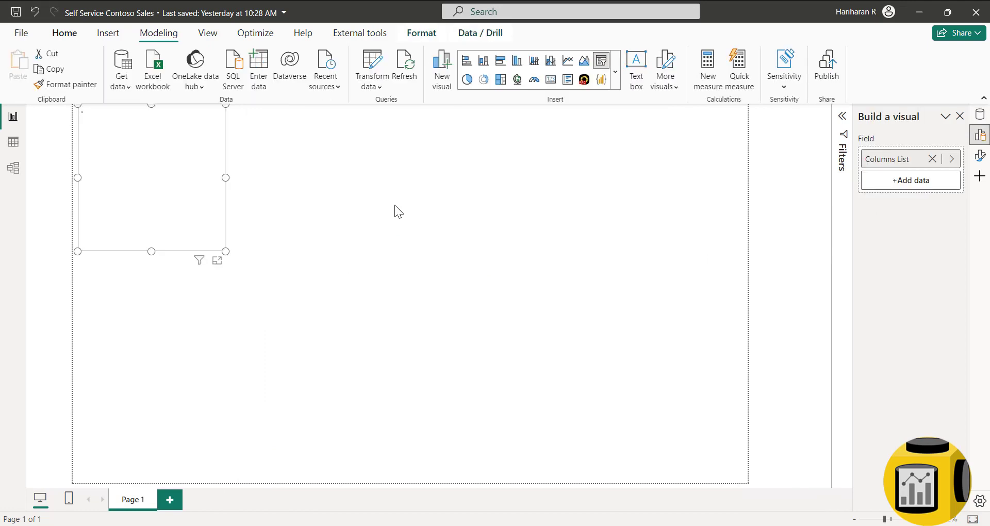
- Open the Columns List table's DAX and examine its NAMEOF entries and order numbers
{"action": "left_click", "coordinate": [975, 120]}
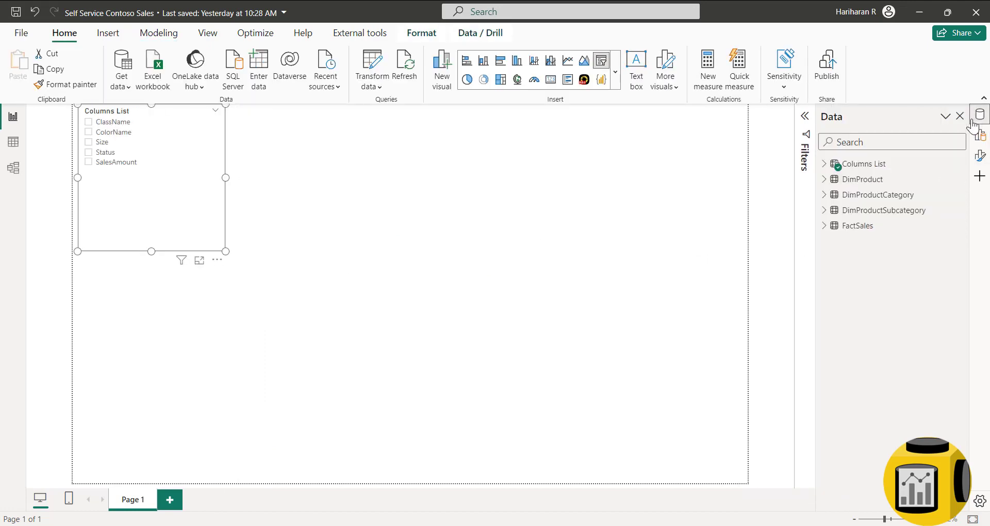
{"action": "left_click", "coordinate": [861, 164]}
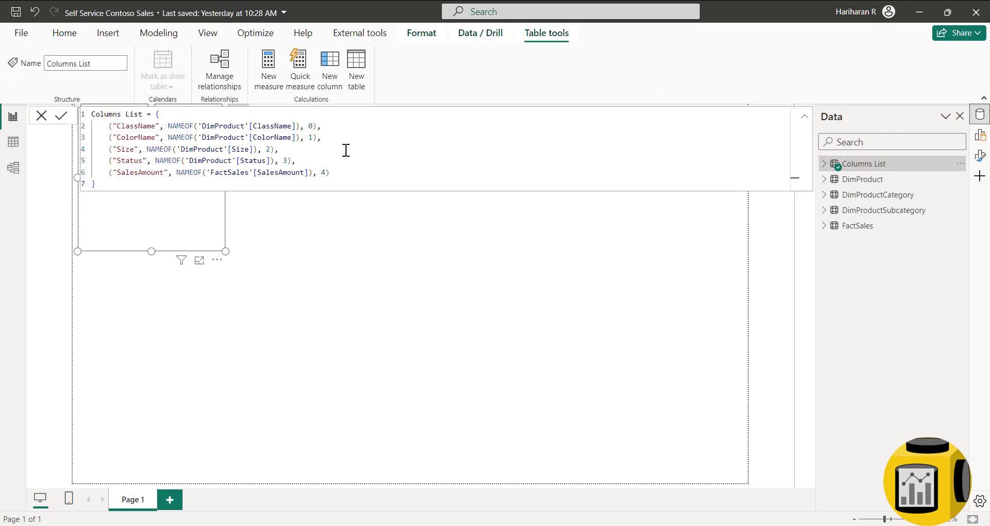
{"action": "scroll", "coordinate": [357, 164], "scroll_direction": "up", "scroll_amount": 3, "text": "ctrl"}
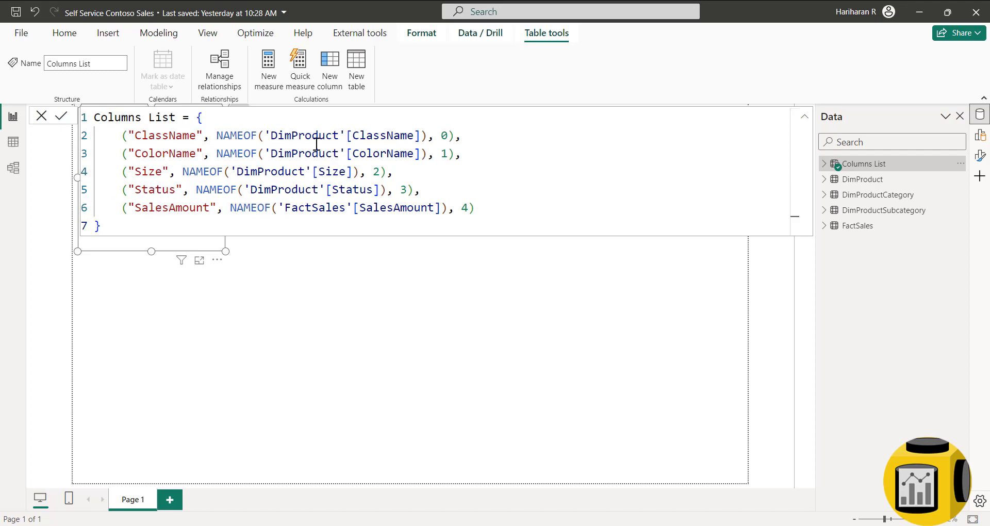
{"action": "left_click_drag", "start_coordinate": [219, 135], "coordinate": [430, 136]}
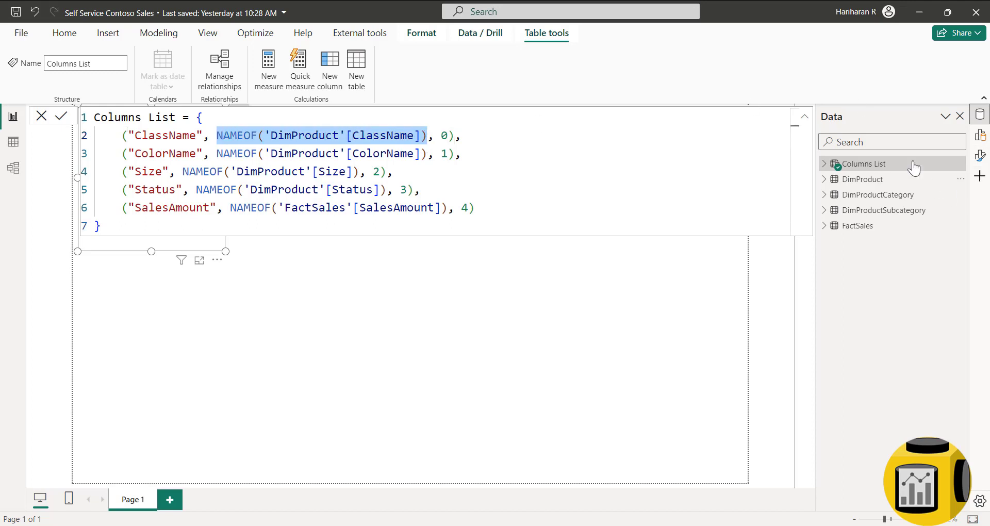
{"action": "left_click", "coordinate": [447, 153]}
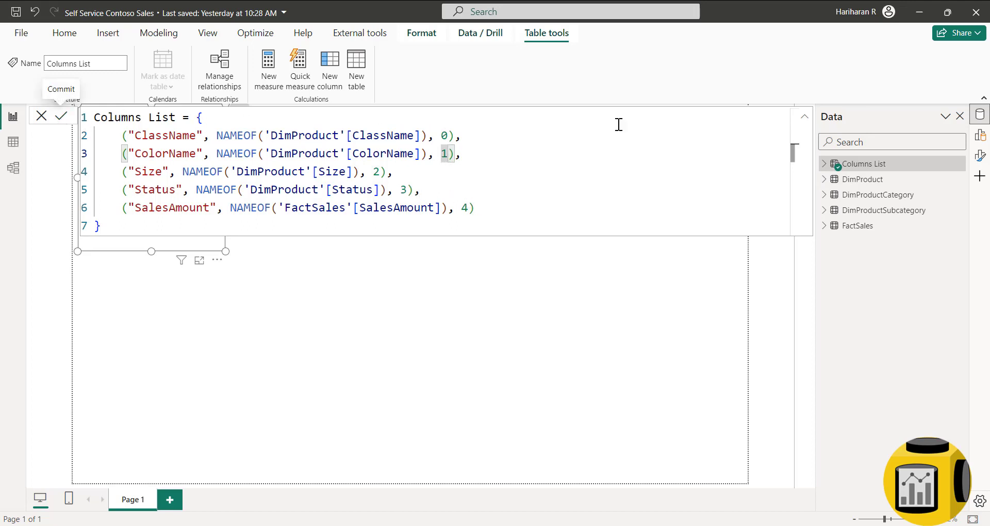
- Commit the Columns List definition and move its slicer further down the page
{"action": "left_click", "coordinate": [803, 122]}
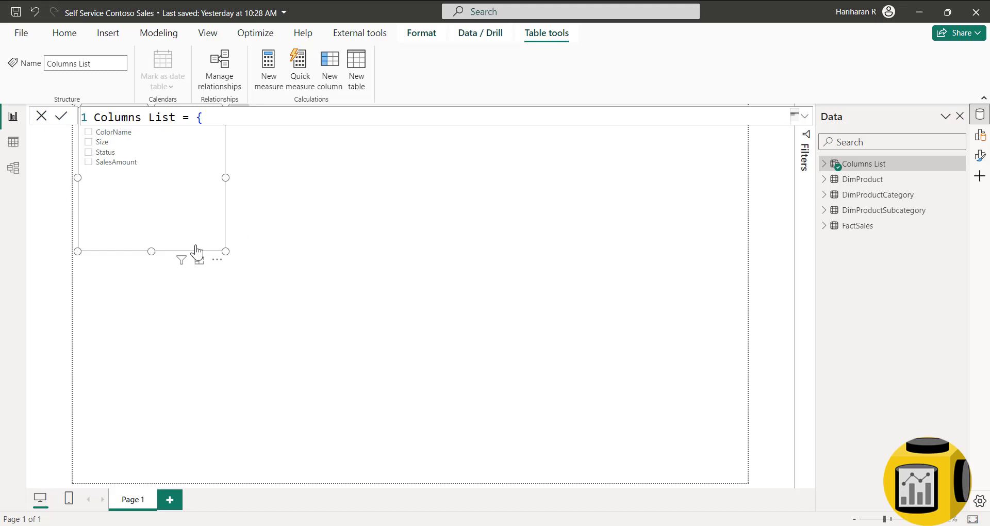
{"action": "left_click_drag", "start_coordinate": [194, 254], "coordinate": [196, 297]}
{"action": "left_click", "coordinate": [330, 301]}
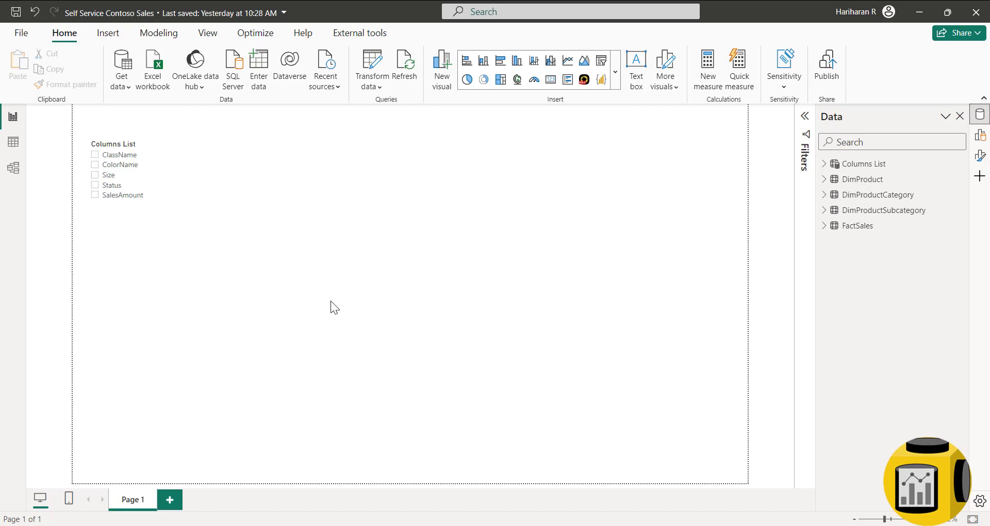
- Build a table visual with ProductSubcategoryName, ProductCategoryName and ProductName columns
{"action": "left_click", "coordinate": [850, 210]}
{"action": "left_click", "coordinate": [791, 318]}
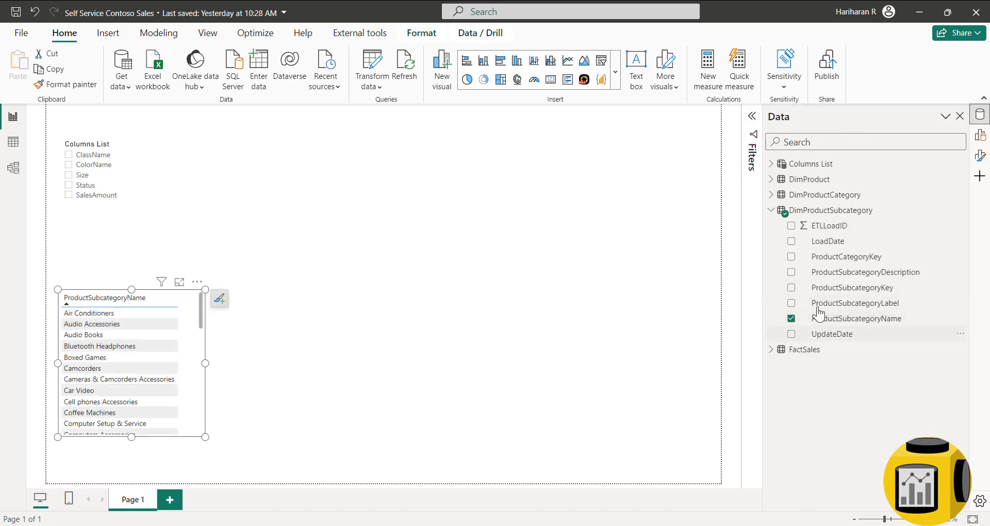
{"action": "left_click", "coordinate": [771, 195]}
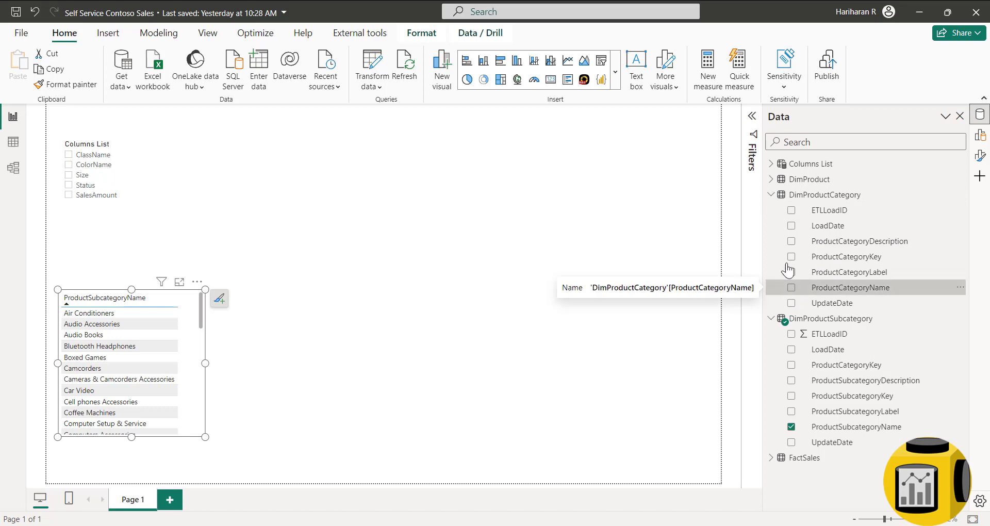
{"action": "left_click", "coordinate": [771, 179]}
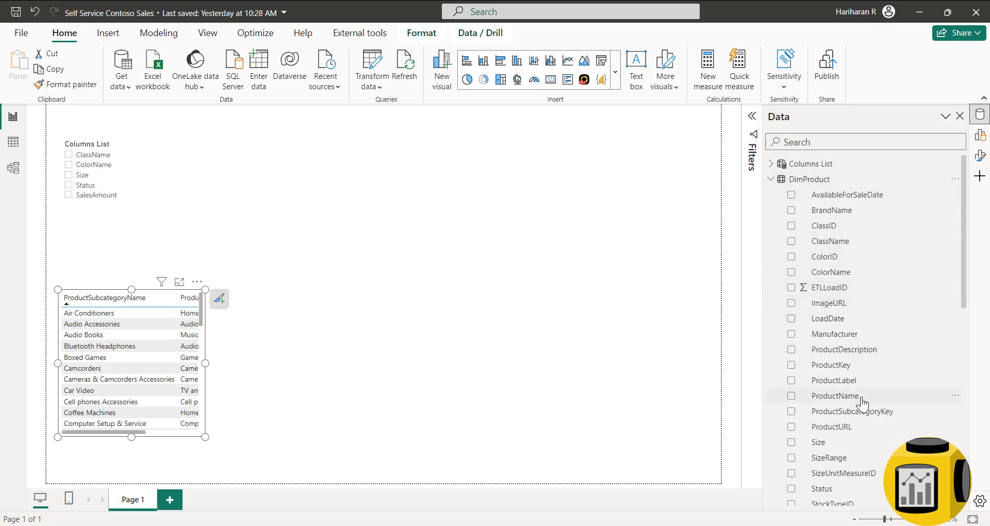
{"action": "scroll", "coordinate": [860, 398], "scroll_direction": "down", "scroll_amount": 5}
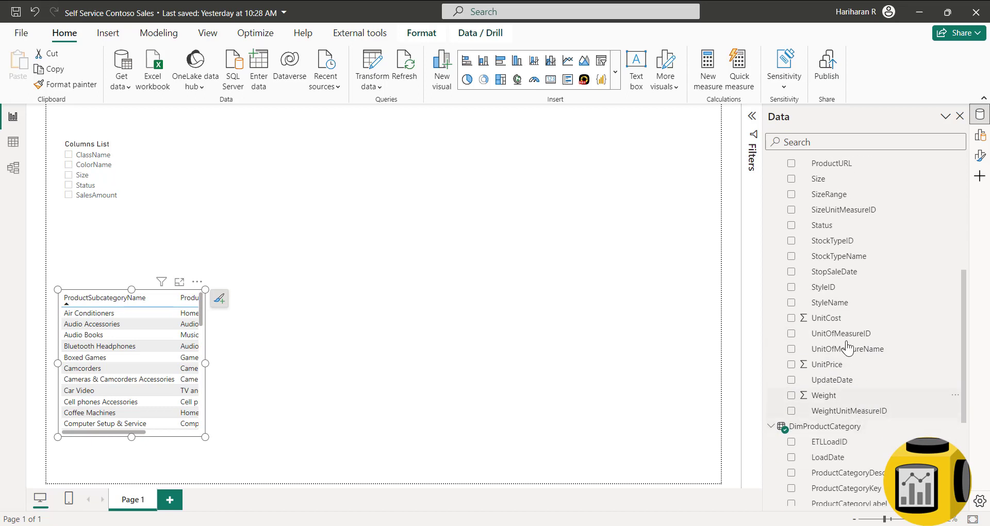
{"action": "scroll", "coordinate": [841, 235], "scroll_direction": "up", "scroll_amount": 2}
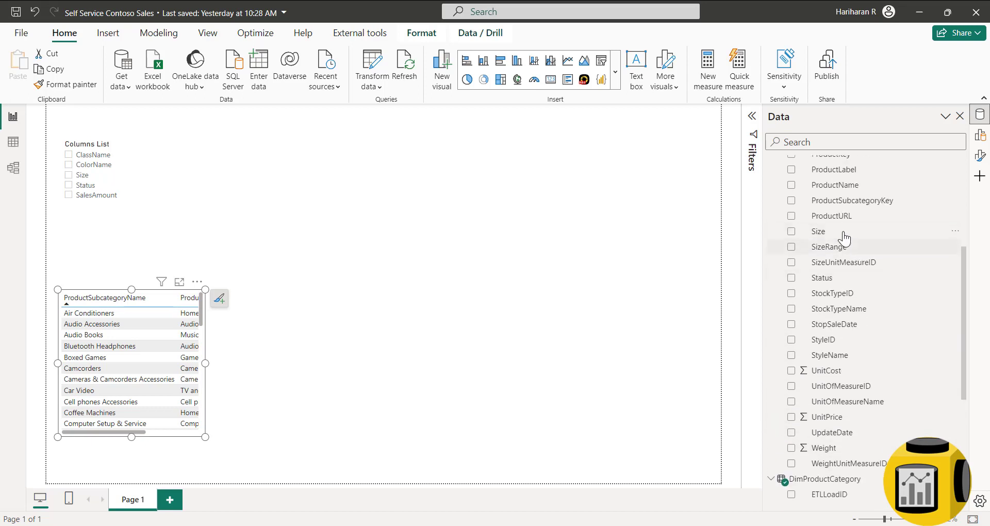
{"action": "left_click", "coordinate": [791, 186]}
- Enlarge the product table, making it wider and taller toward the slicer
{"action": "left_click_drag", "start_coordinate": [208, 364], "coordinate": [562, 364]}
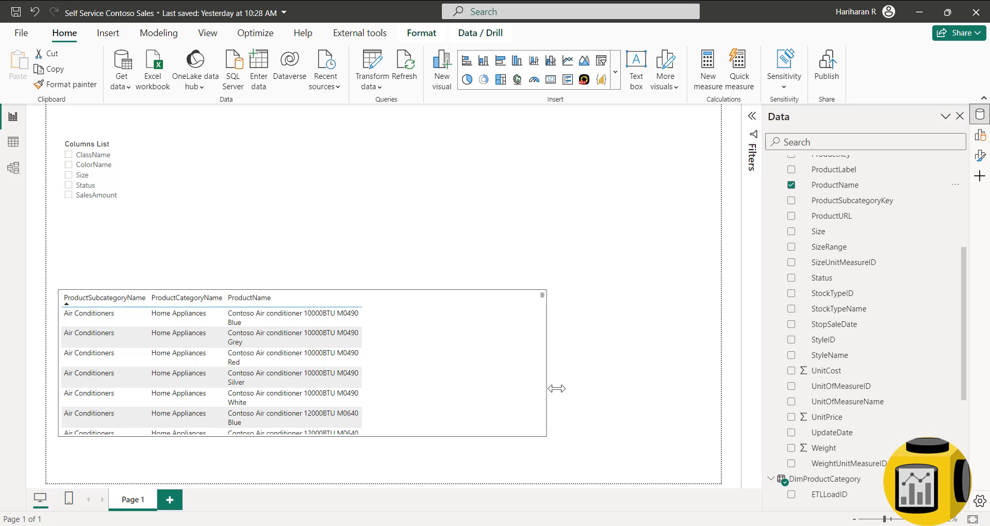
{"action": "left_click", "coordinate": [327, 227]}
{"action": "left_click", "coordinate": [323, 286]}
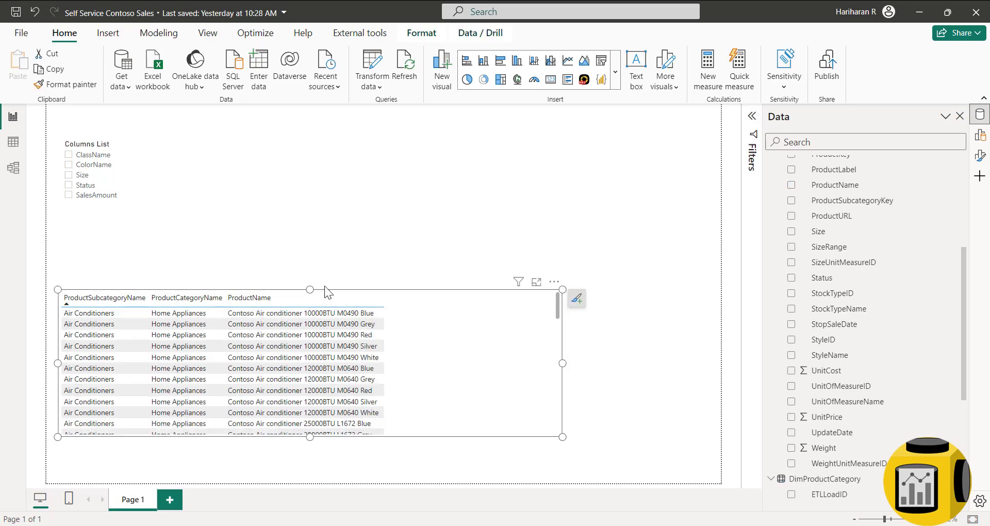
{"action": "left_click_drag", "start_coordinate": [310, 286], "coordinate": [310, 236]}
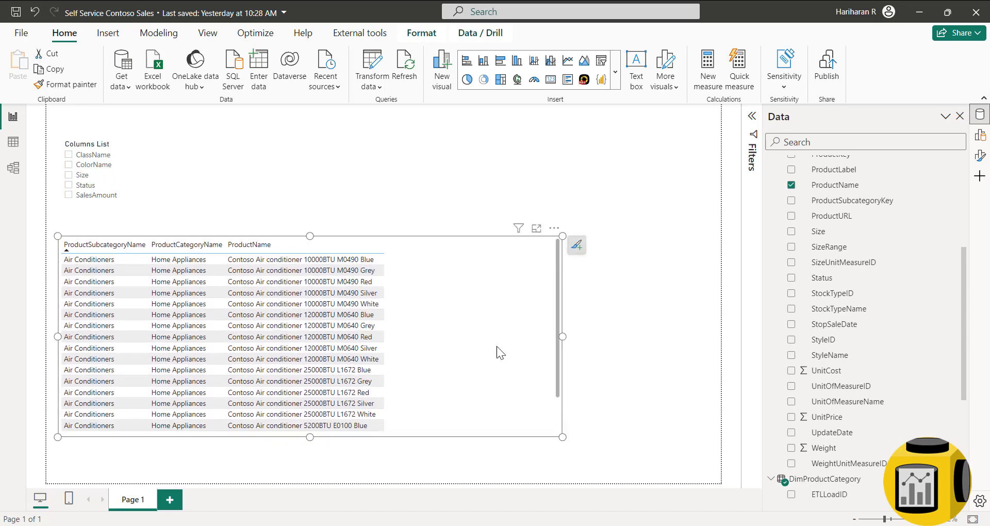
{"action": "left_click_drag", "start_coordinate": [560, 337], "coordinate": [669, 352]}
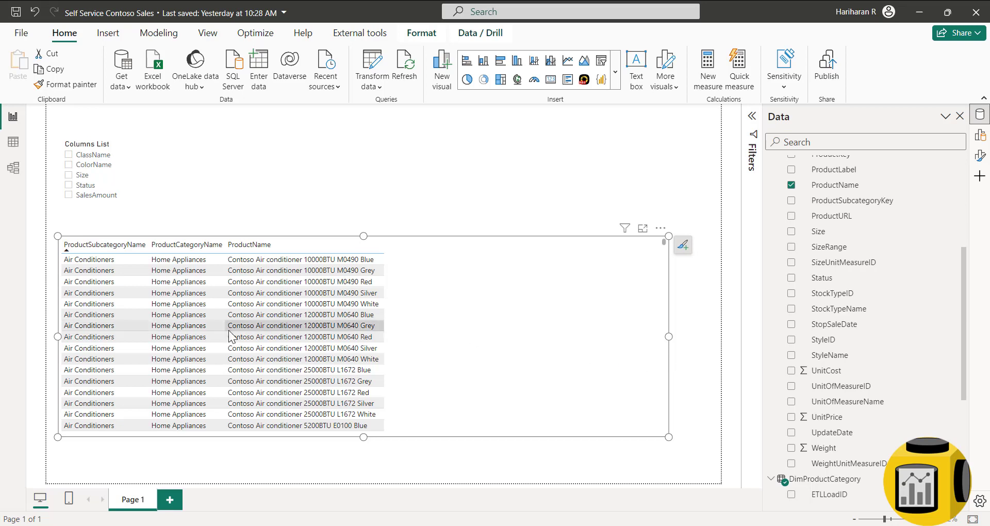
- Shorten the Columns List slicer and move its choice through ClassName, ColorName and Size to Status
{"action": "left_click", "coordinate": [713, 341]}
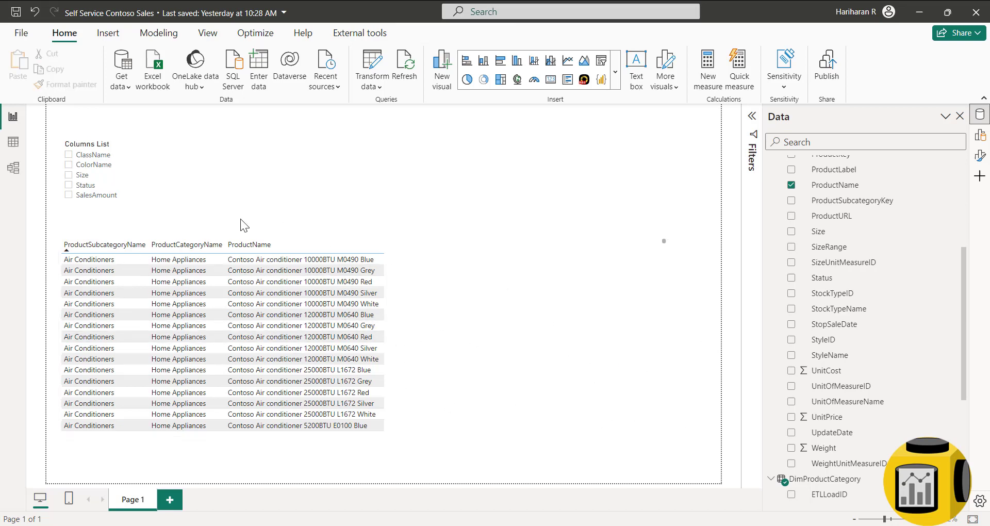
{"action": "left_click", "coordinate": [93, 157]}
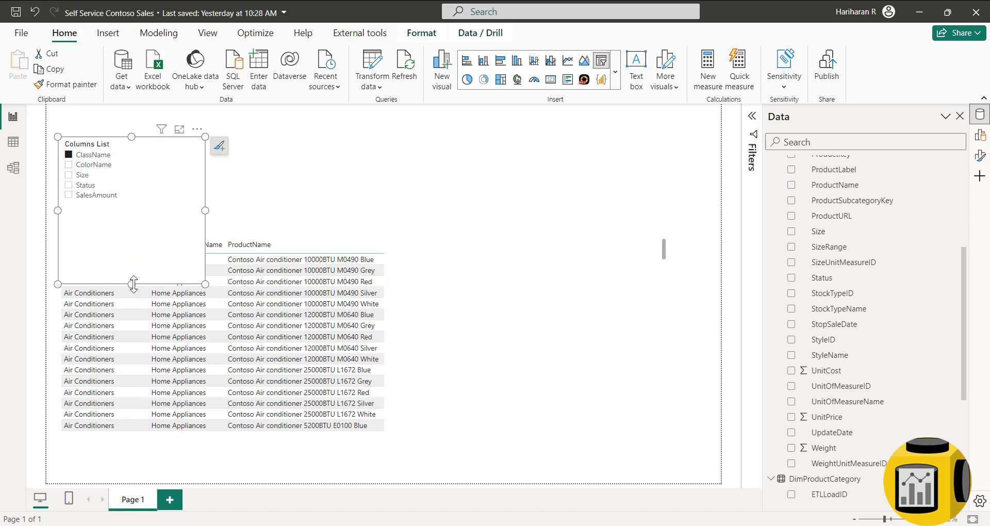
{"action": "left_click_drag", "start_coordinate": [133, 283], "coordinate": [130, 226]}
{"action": "left_click", "coordinate": [89, 165]}
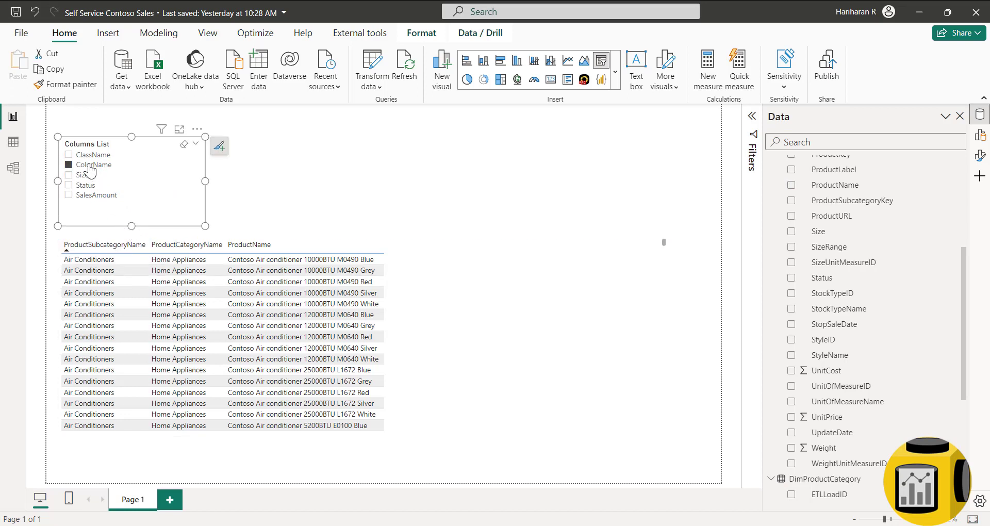
{"action": "left_click", "coordinate": [85, 176]}
{"action": "left_click", "coordinate": [87, 186]}
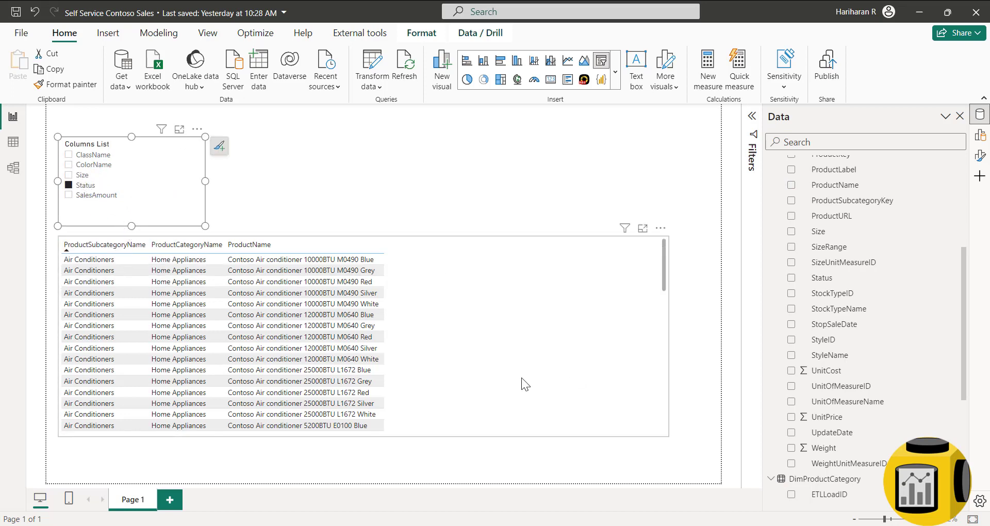
{"action": "left_click", "coordinate": [537, 274]}
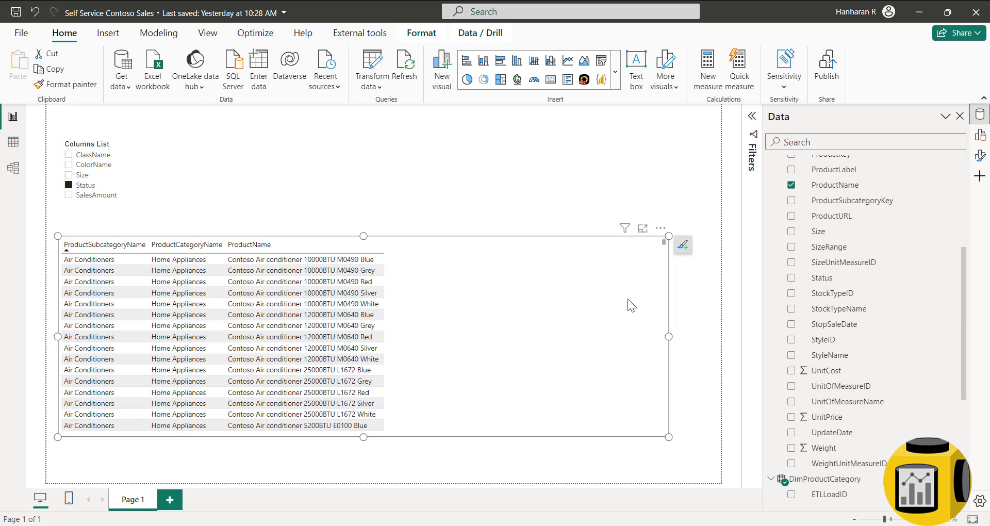
- Add the Columns List field to the table's Columns well, placing it last after ProductCategoryName
{"action": "left_click", "coordinate": [980, 135]}
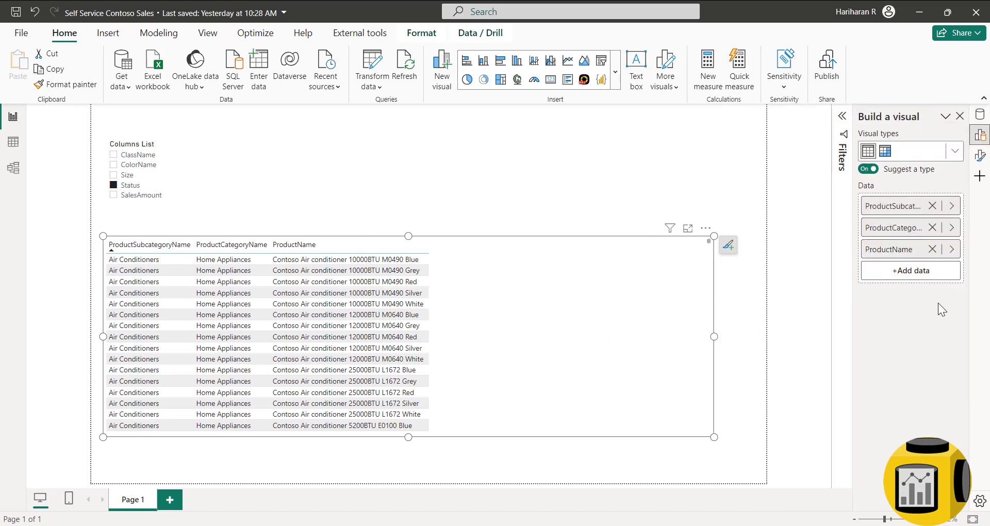
{"action": "left_click", "coordinate": [912, 273]}
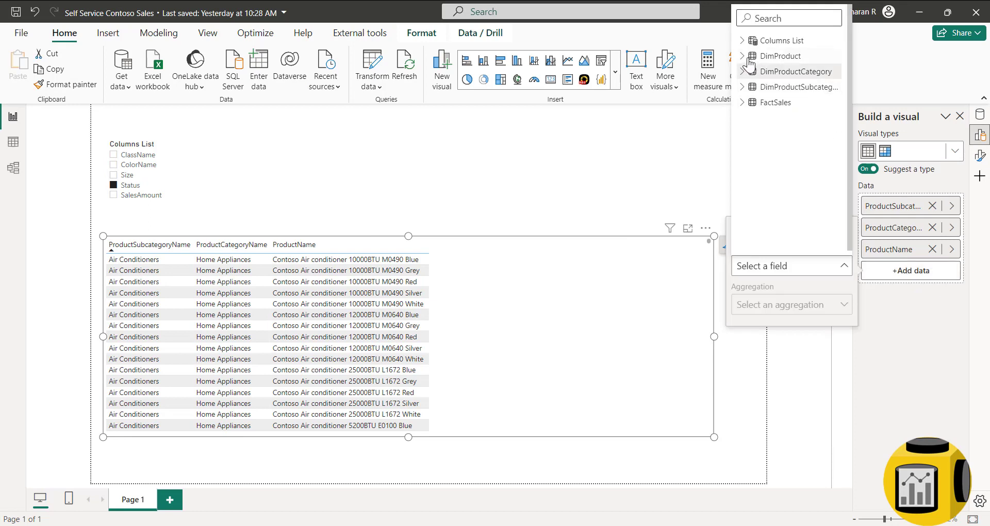
{"action": "left_click", "coordinate": [801, 41]}
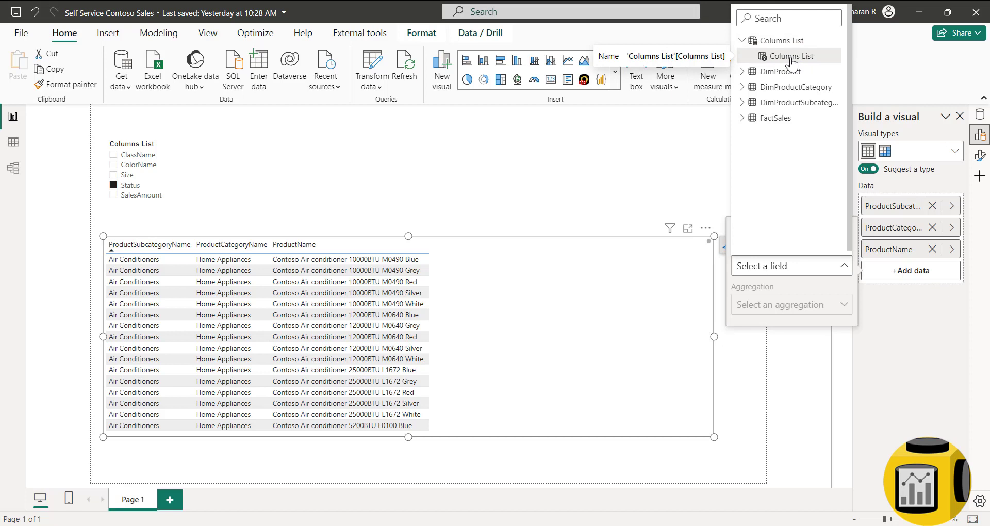
{"action": "left_click", "coordinate": [791, 59]}
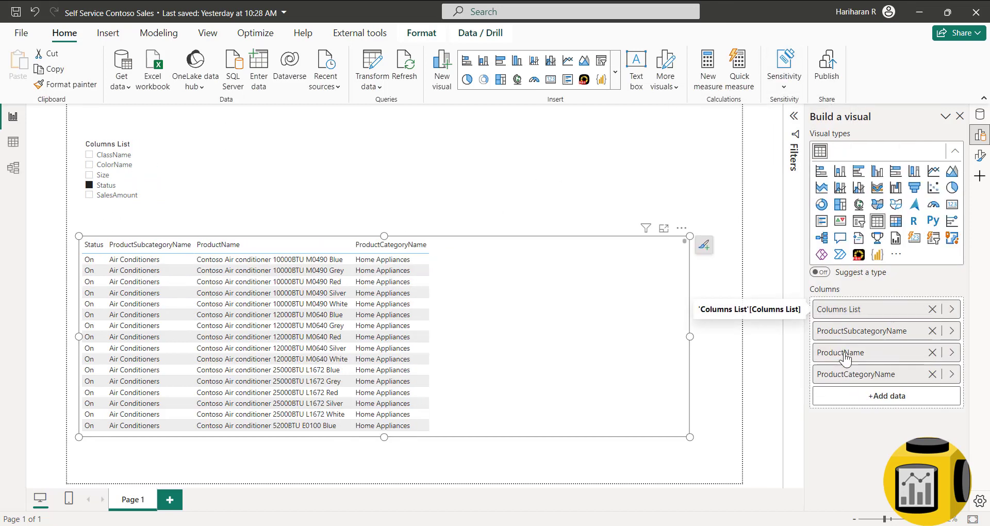
{"action": "left_click_drag", "start_coordinate": [848, 312], "coordinate": [864, 395]}
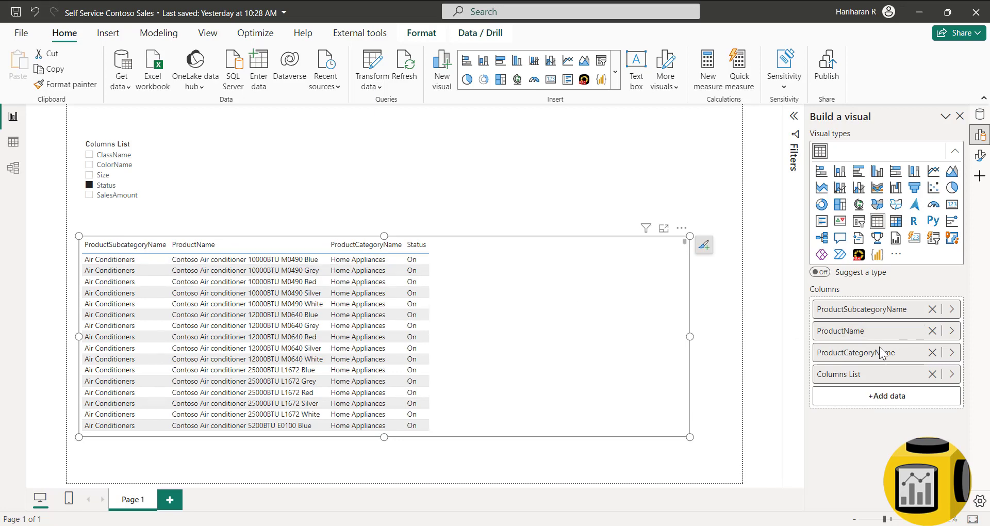
{"action": "left_click_drag", "start_coordinate": [882, 353], "coordinate": [868, 334]}
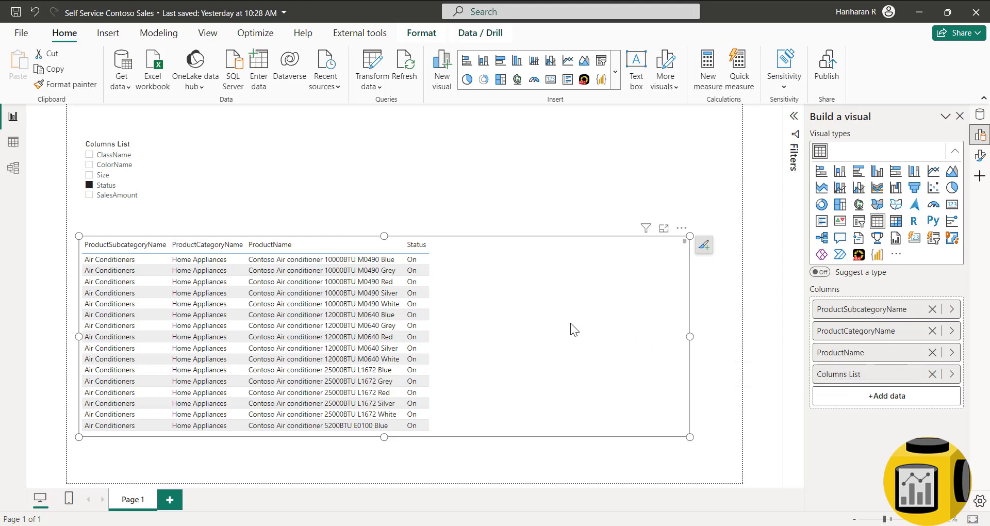
- Ctrl-select ClassName and SalesAmount in the slicer, then narrow the choice to SalesAmount alone
{"action": "scroll", "coordinate": [570, 323], "scroll_direction": "up", "scroll_amount": 2}
{"action": "scroll", "coordinate": [577, 326], "scroll_direction": "down", "scroll_amount": 2}
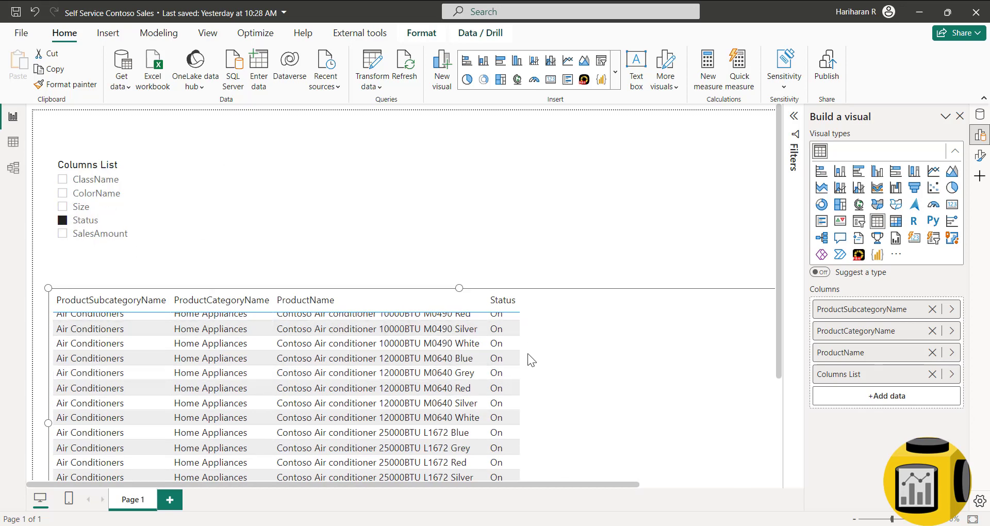
{"action": "left_click", "coordinate": [63, 180]}
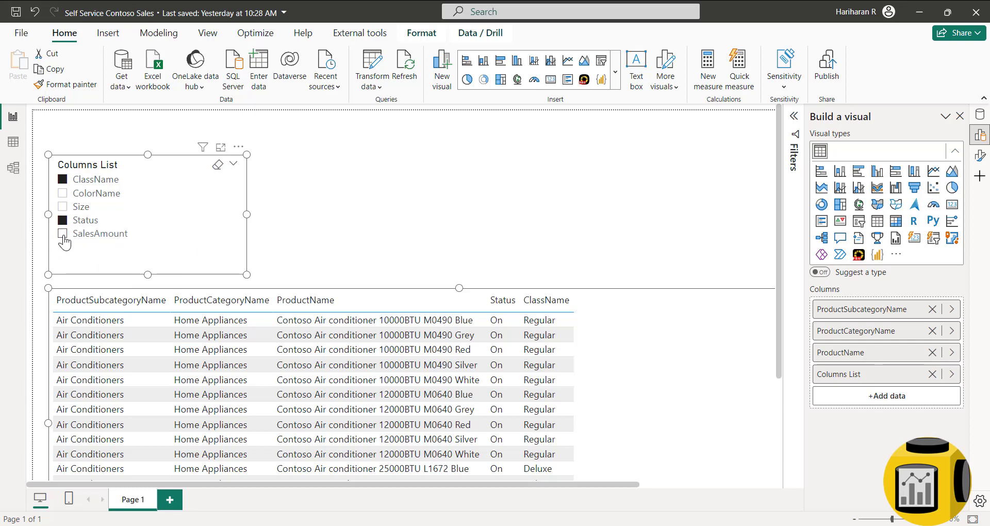
{"action": "left_click", "coordinate": [63, 234]}
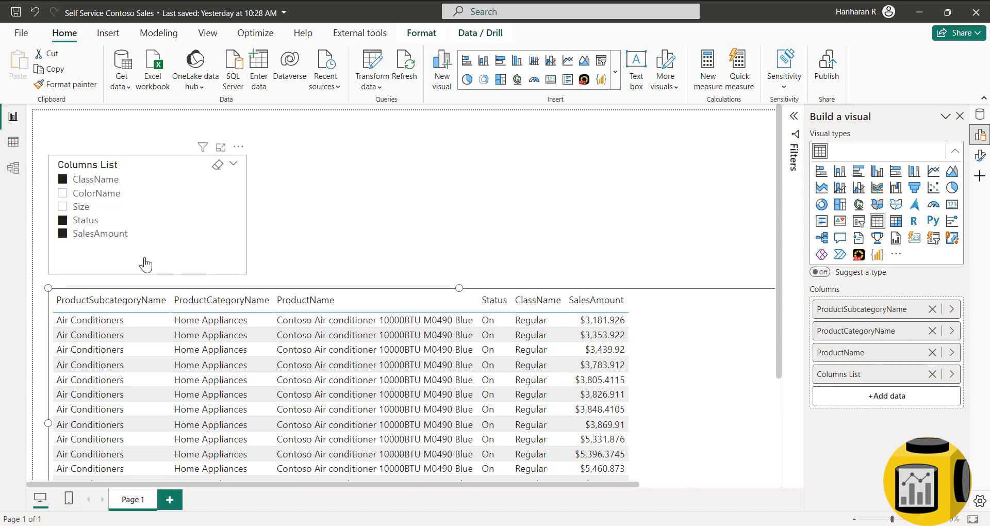
{"action": "left_click", "coordinate": [64, 223]}
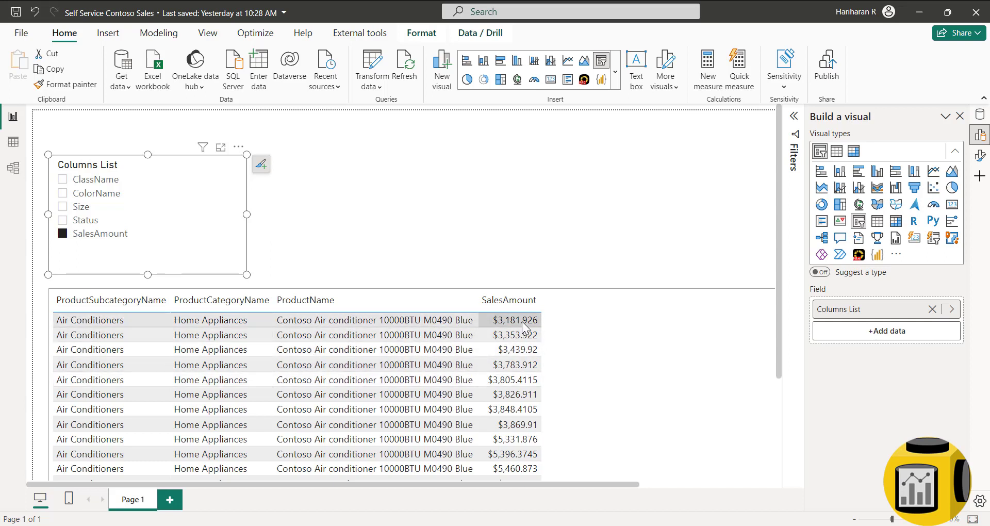
{"action": "left_click", "coordinate": [687, 242]}
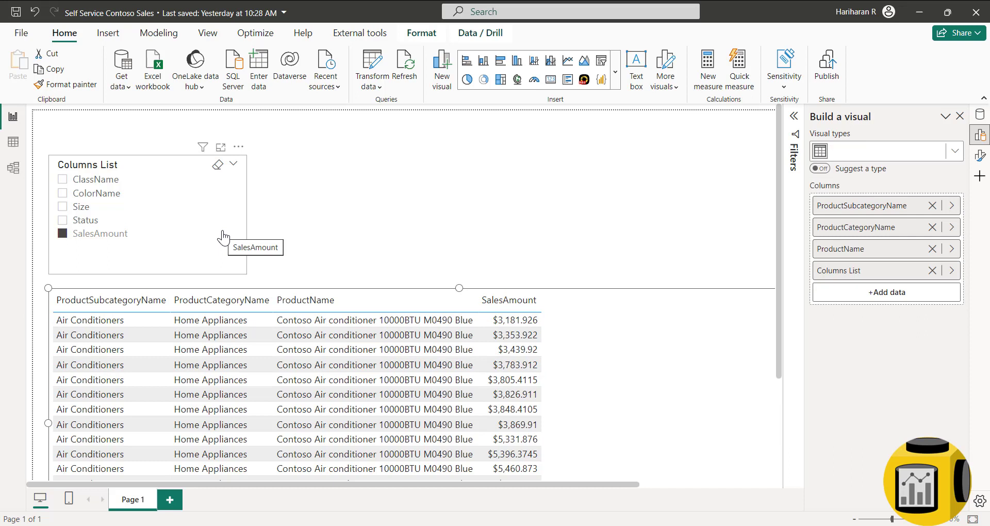
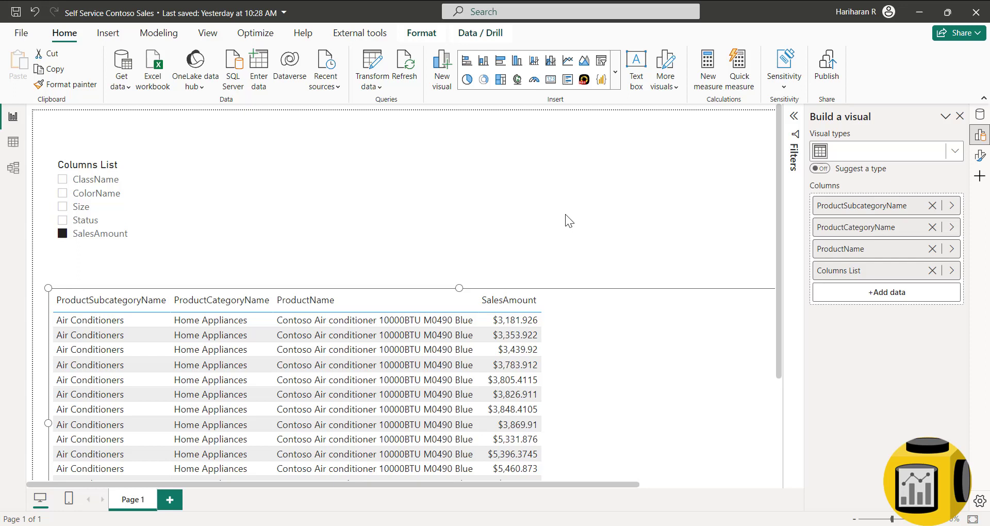
- Browse the FactSales fields, select the Columns List slicer, and show its five rows (order 0–4) in Table view
{"action": "left_click", "coordinate": [980, 115]}
{"action": "left_click", "coordinate": [771, 194]}
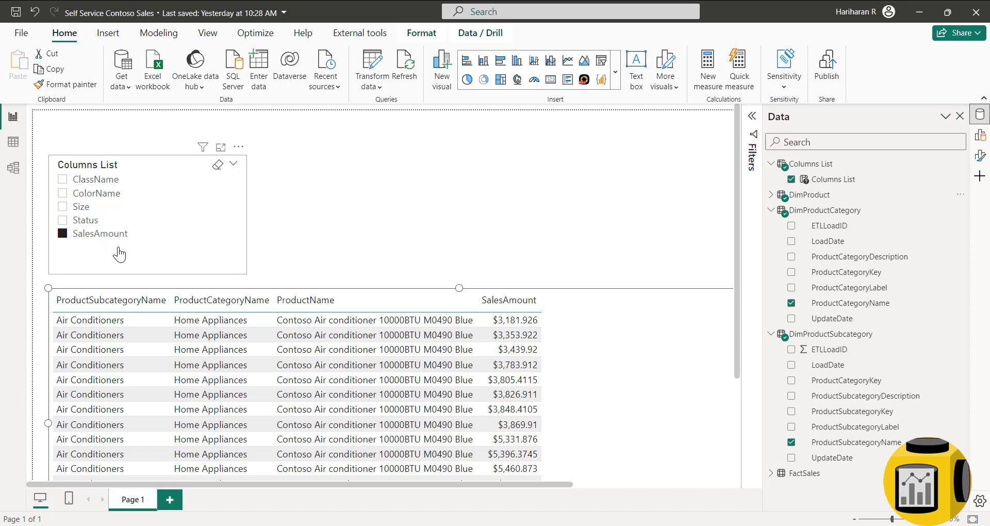
{"action": "left_click", "coordinate": [771, 472]}
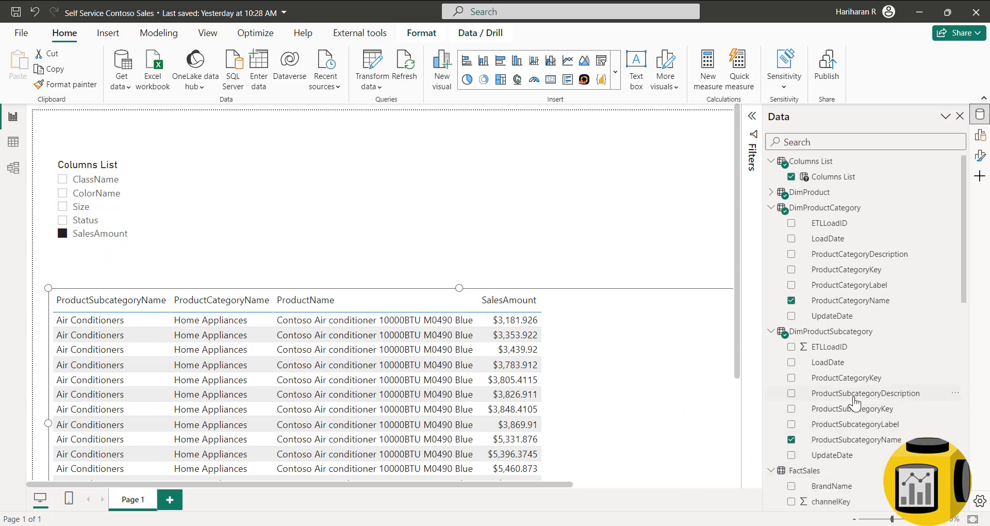
{"action": "scroll", "coordinate": [835, 402], "scroll_direction": "down", "scroll_amount": 10}
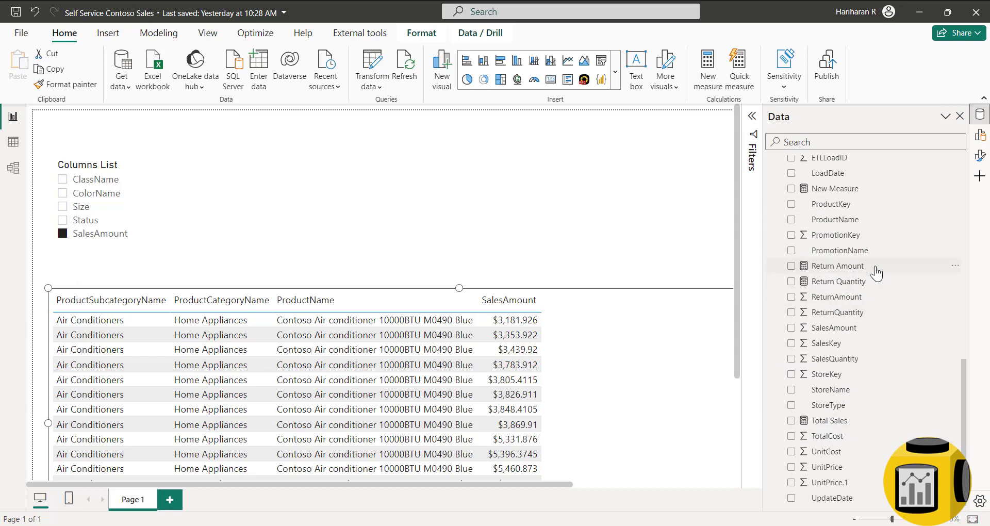
{"action": "left_click", "coordinate": [152, 158]}
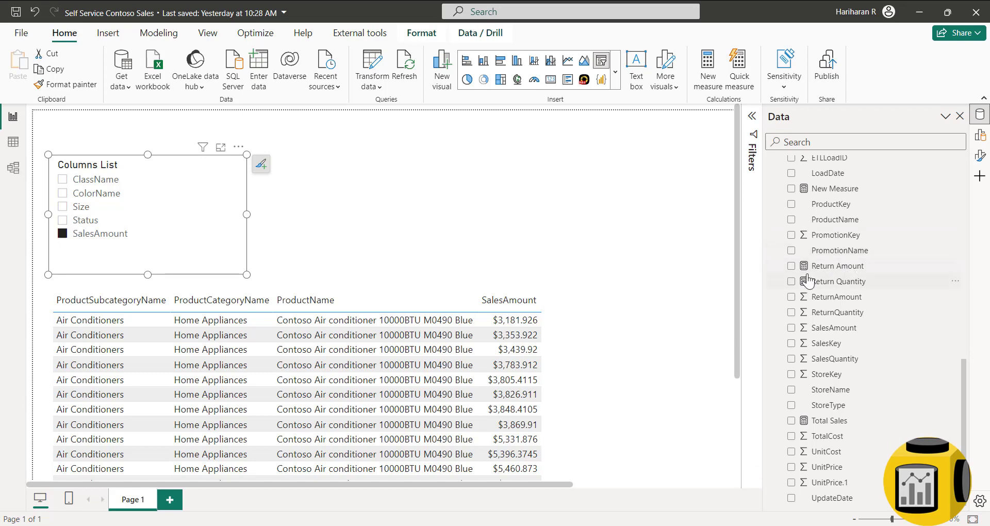
{"action": "left_click", "coordinate": [13, 143]}
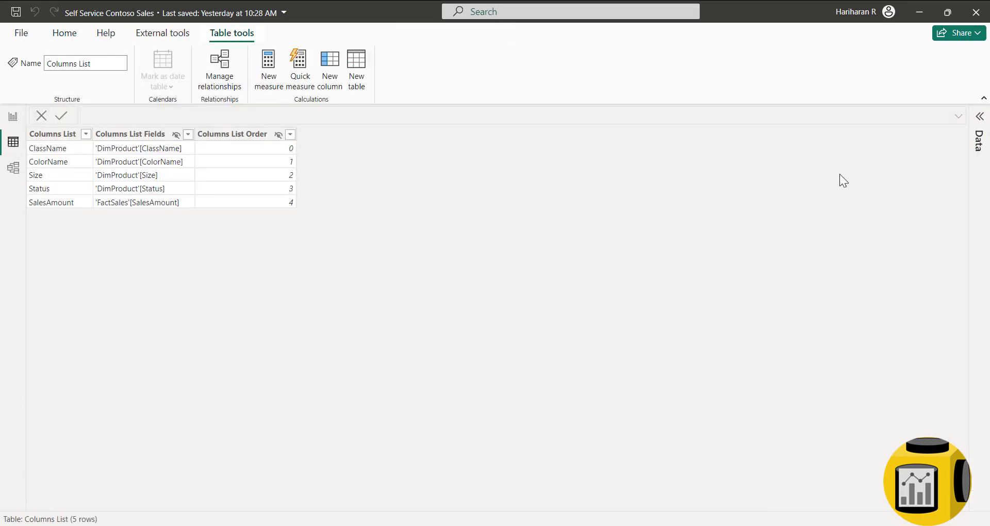
- In the Columns List DAX, rename the SalesAmount label to 'Total Sales' and reference the Total Sales measure
{"action": "left_click", "coordinate": [868, 167]}
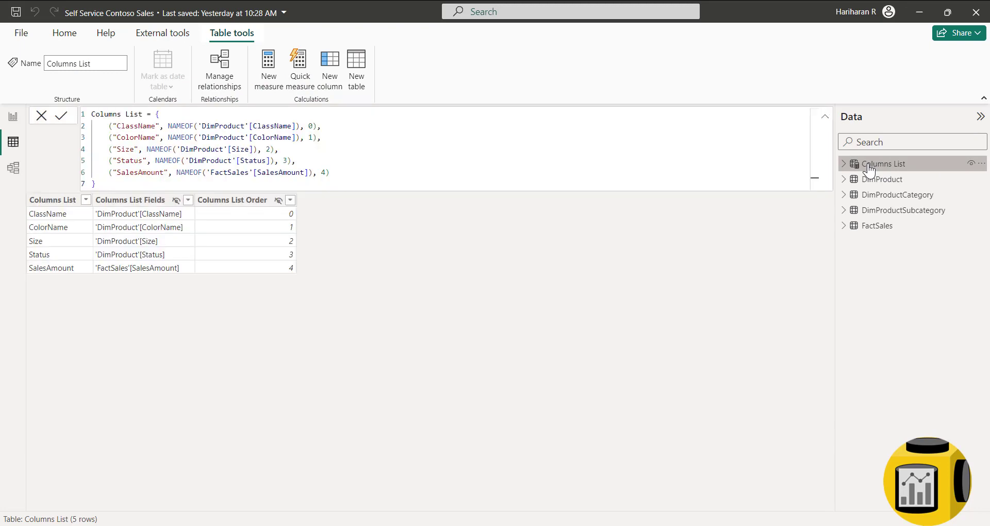
{"action": "scroll", "coordinate": [334, 162], "scroll_direction": "up", "scroll_amount": 3}
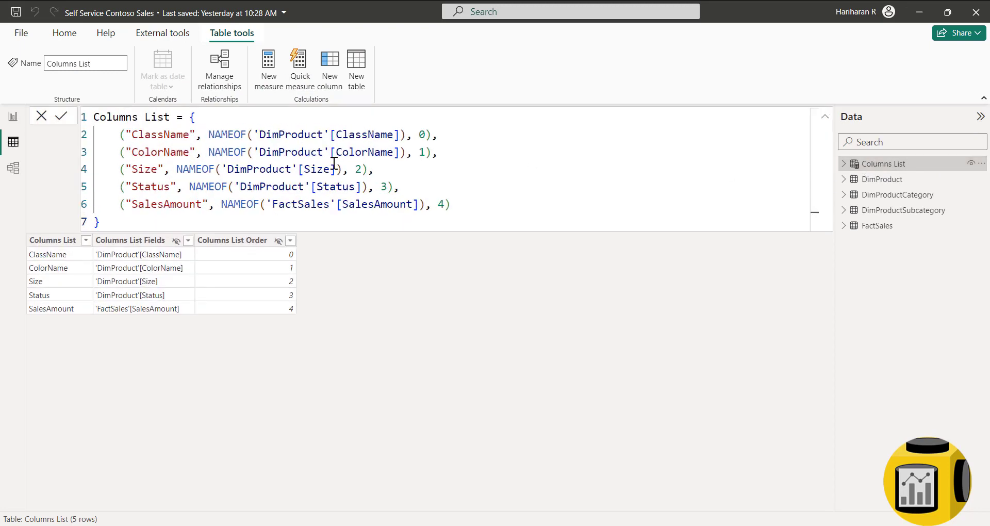
{"action": "scroll", "coordinate": [334, 163], "scroll_direction": "up", "scroll_amount": 3}
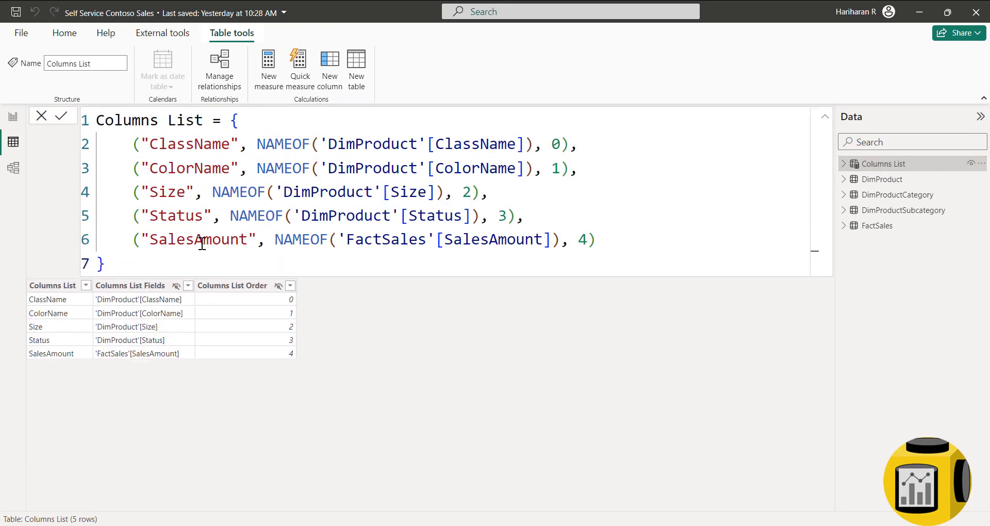
{"action": "left_click_drag", "start_coordinate": [247, 240], "coordinate": [153, 240]}
{"action": "type", "text": "Total "}
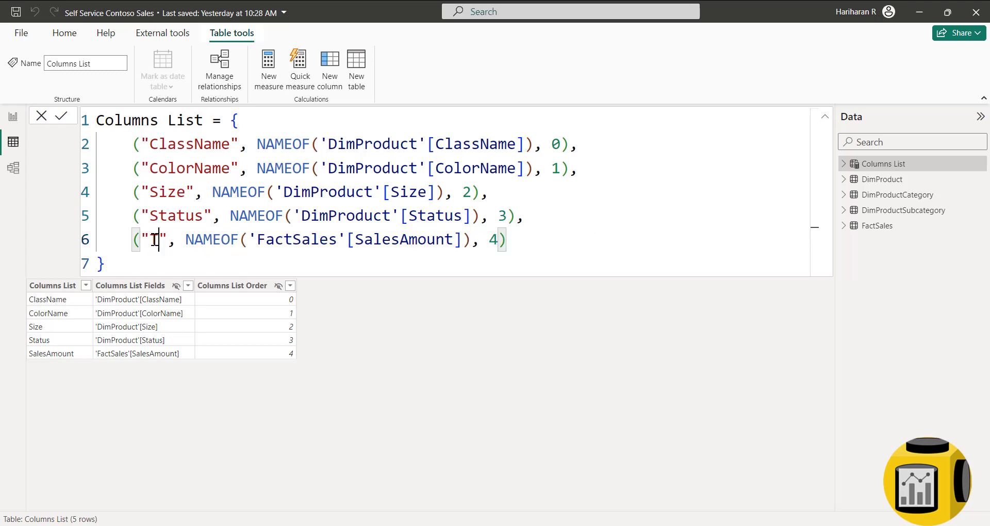
{"action": "type", "text": "Sales"}
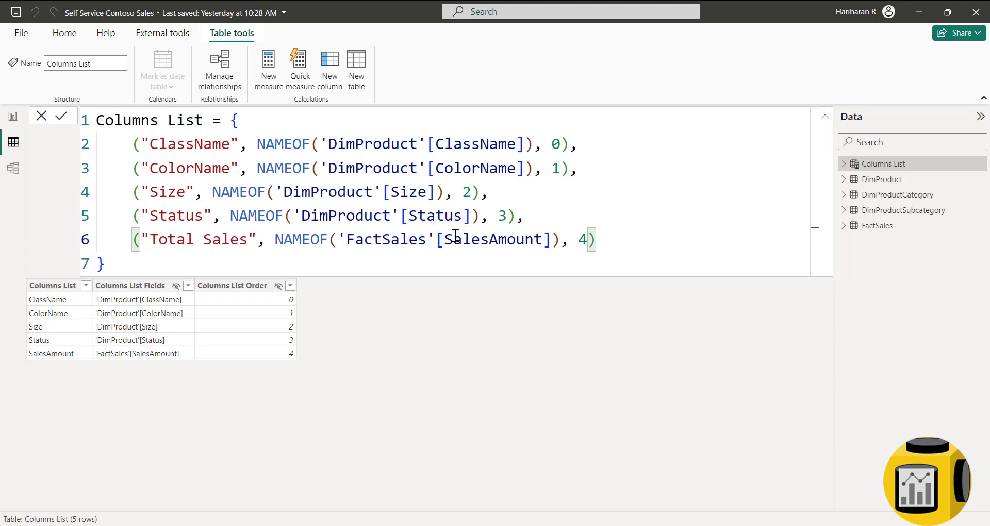
{"action": "left_click_drag", "start_coordinate": [444, 238], "coordinate": [547, 240]}
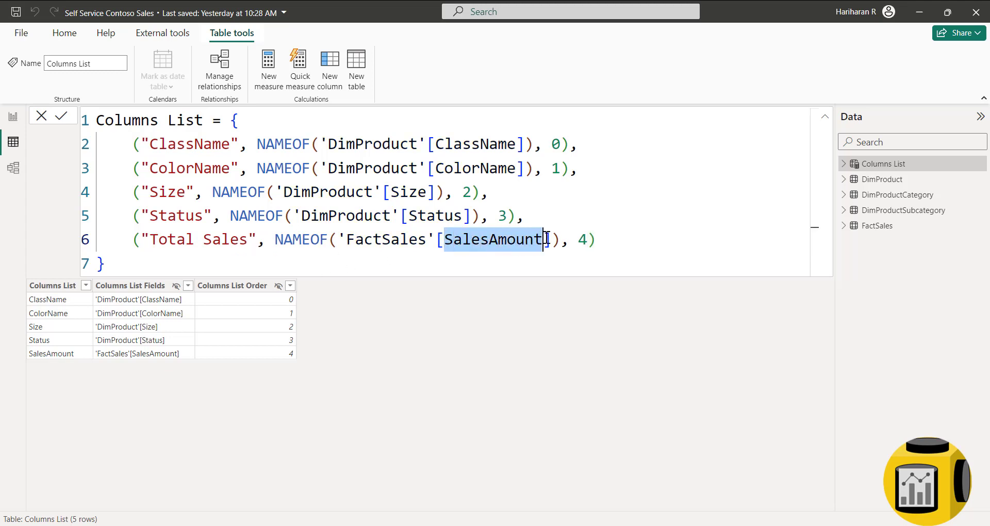
{"action": "type", "text": "To"}
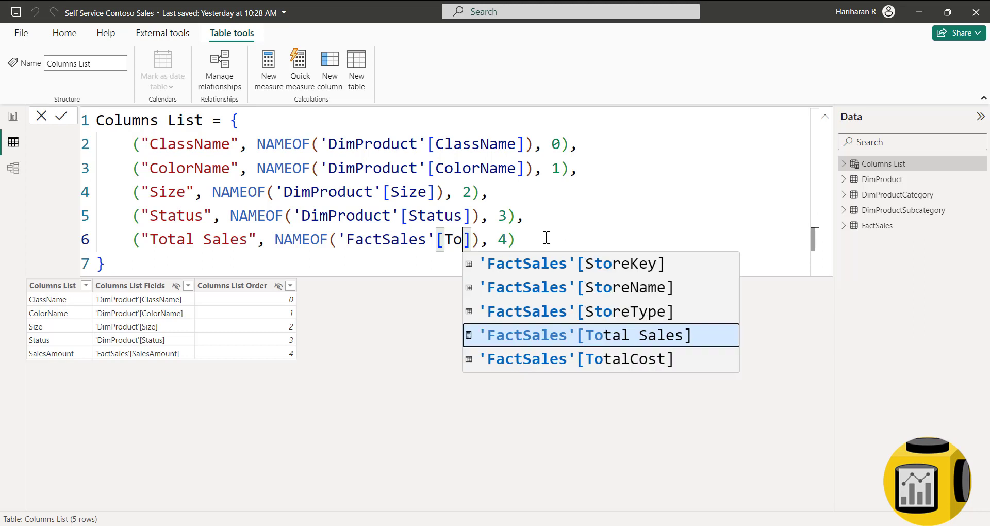
{"action": "key", "text": "Tab"}
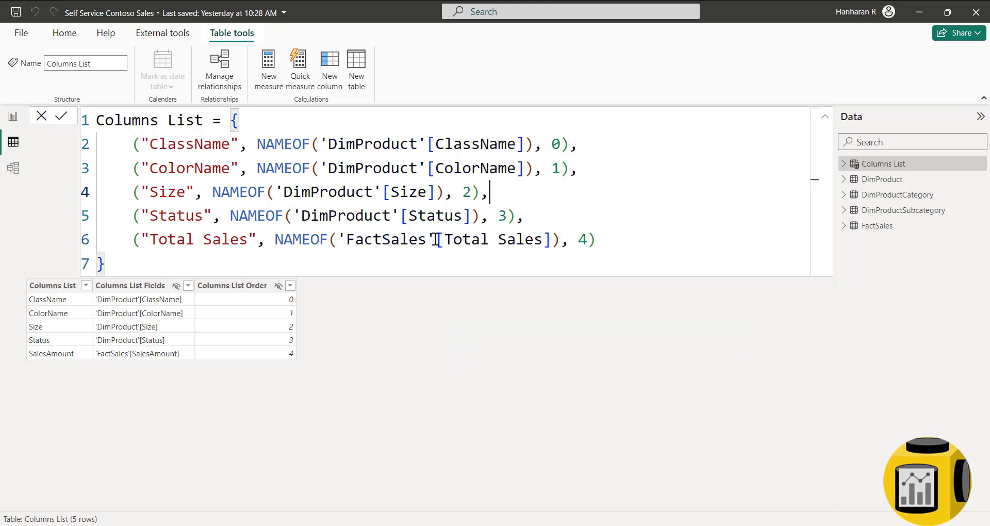
- Remove the 'FactSales' prefix so line 6 uses [Total Sales], commit the definition, and return to the report
{"action": "left_click", "coordinate": [423, 240]}
{"action": "left_click_drag", "start_coordinate": [423, 239], "coordinate": [340, 249]}
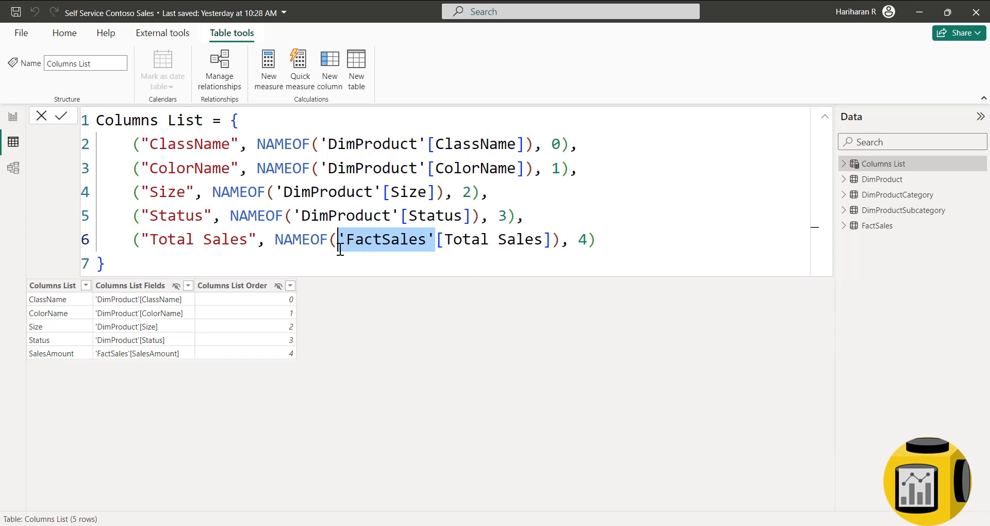
{"action": "key", "text": "BackSpace"}
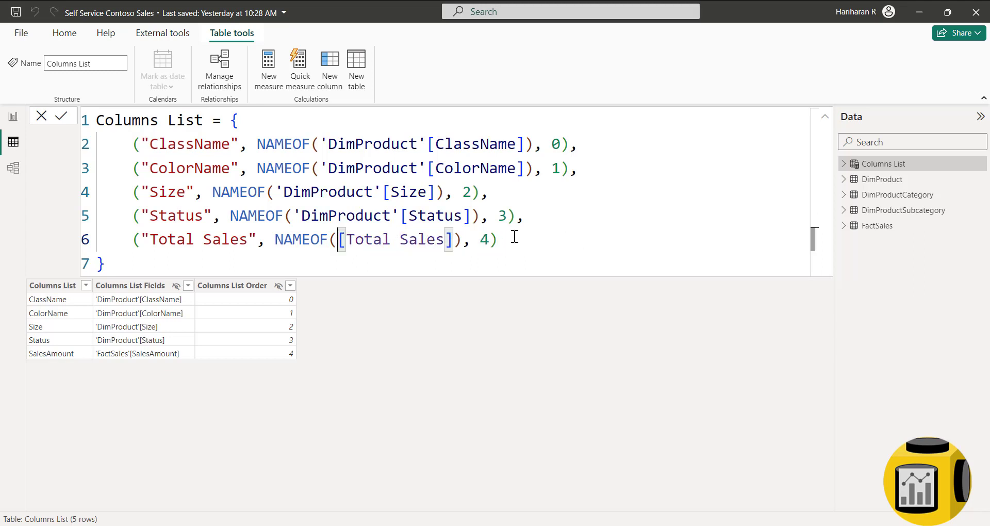
{"action": "left_click", "coordinate": [515, 236]}
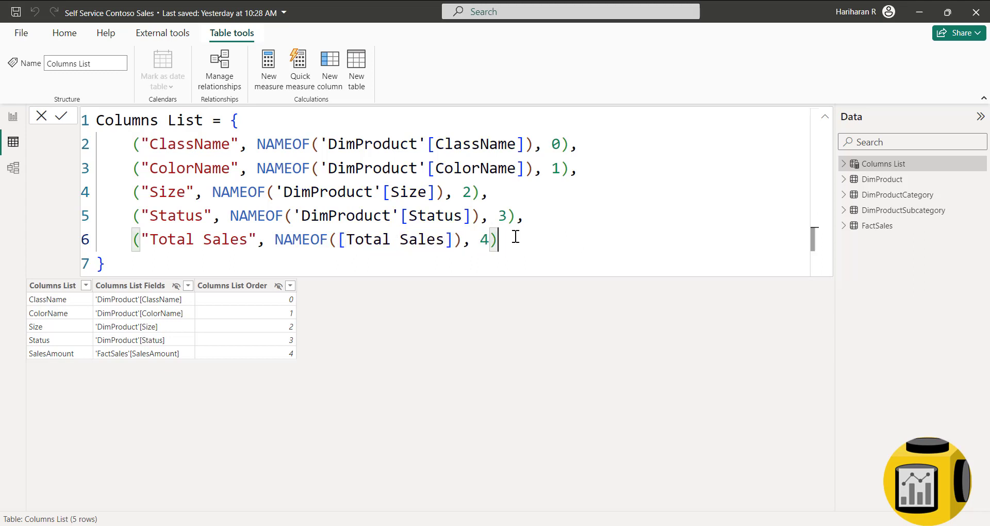
{"action": "left_click", "coordinate": [59, 119]}
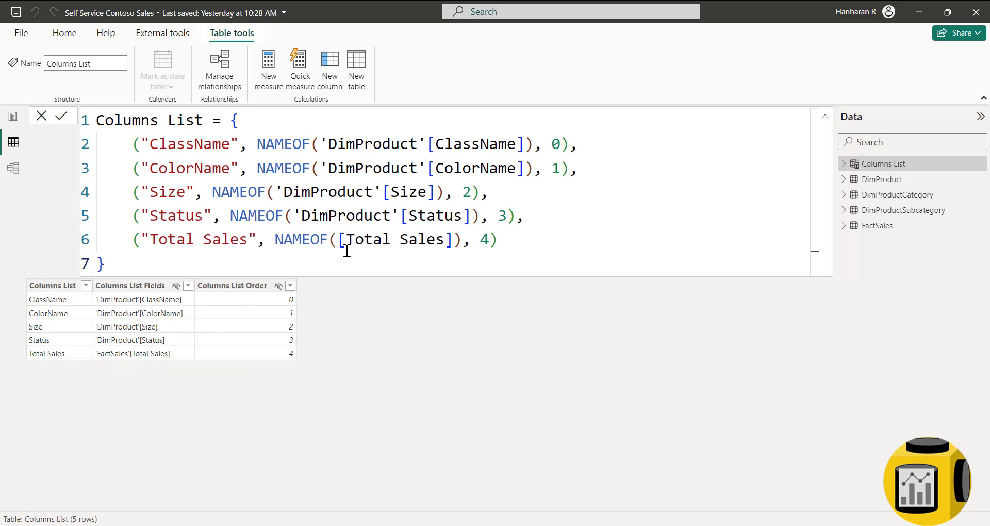
{"action": "left_click_drag", "start_coordinate": [339, 239], "coordinate": [453, 239]}
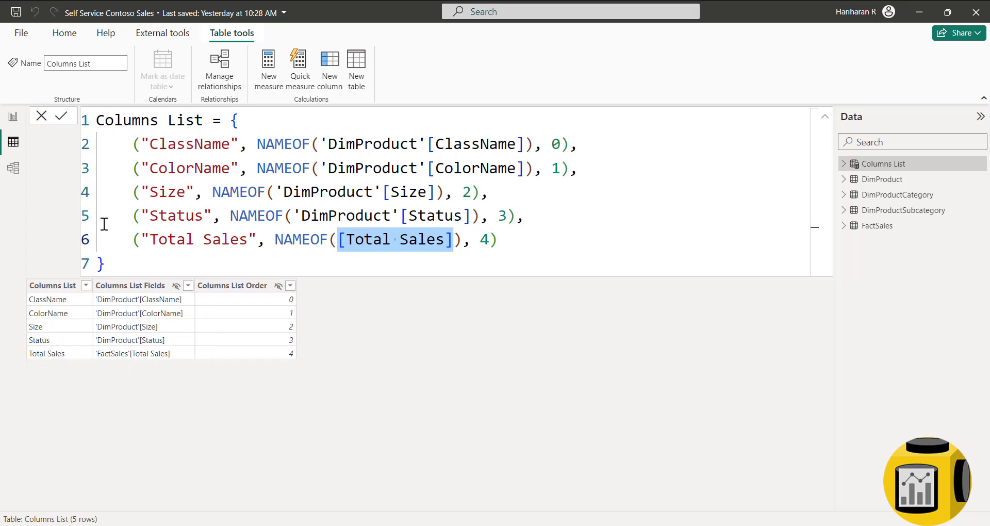
{"action": "left_click", "coordinate": [60, 118]}
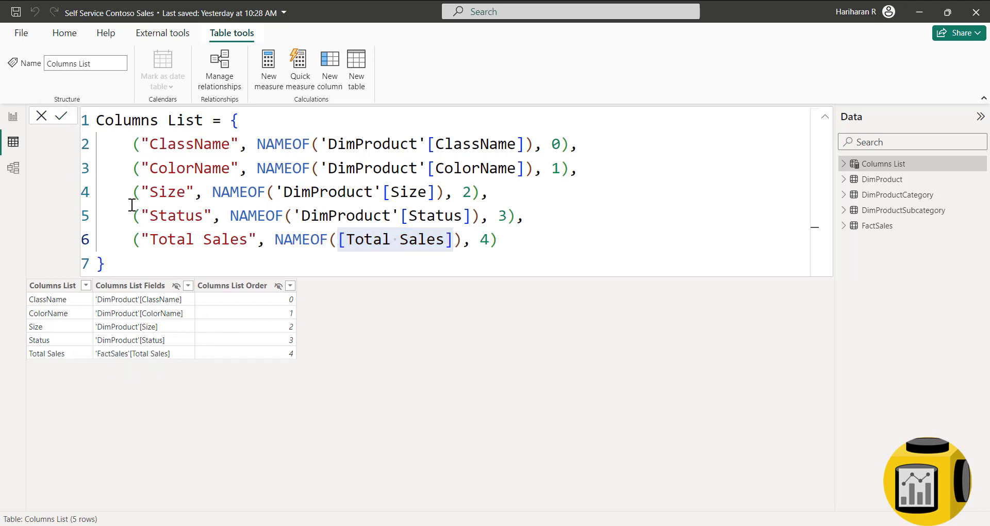
{"action": "left_click", "coordinate": [13, 117]}
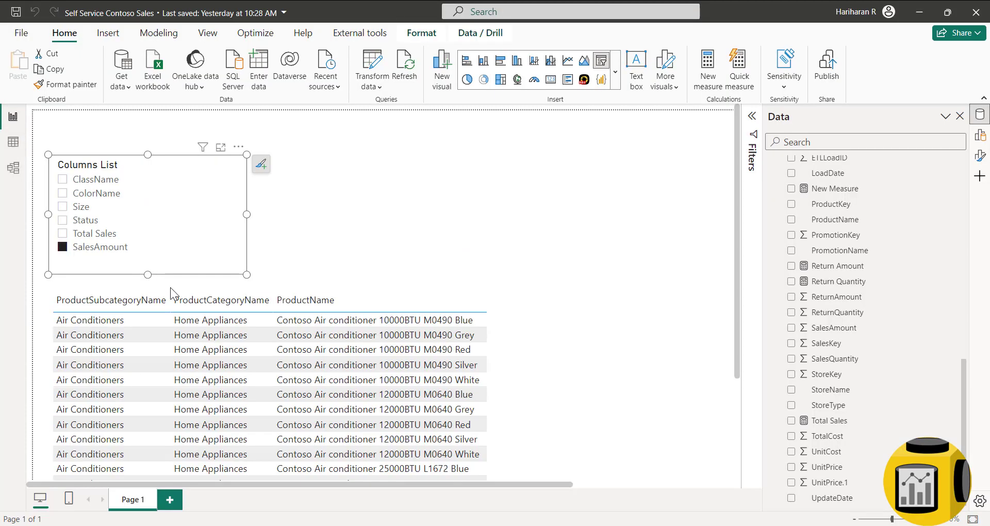
- Pick Total Sales in the Columns List slicer and move the slicer slightly higher
{"action": "left_click", "coordinate": [85, 234]}
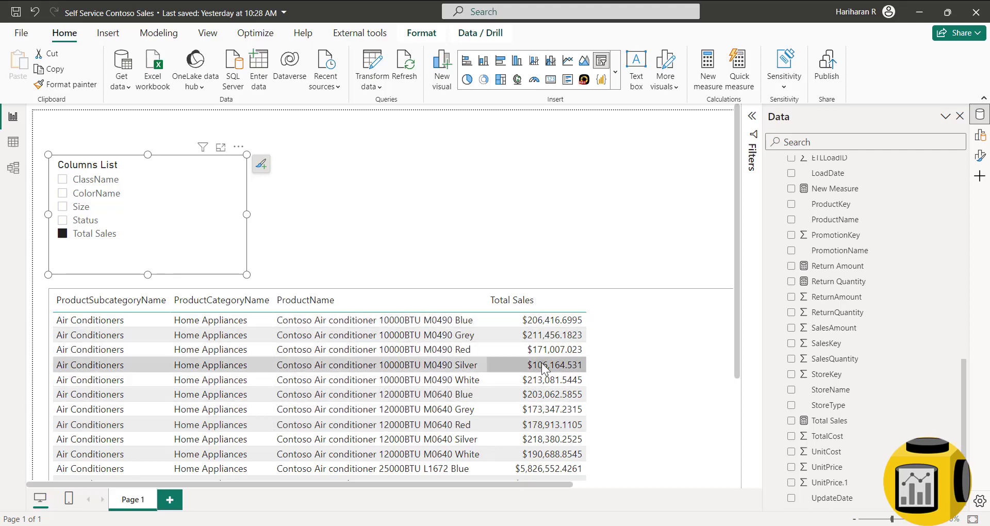
{"action": "scroll", "coordinate": [516, 392], "scroll_direction": "down", "scroll_amount": 10}
{"action": "scroll", "coordinate": [544, 386], "scroll_direction": "down", "scroll_amount": 15}
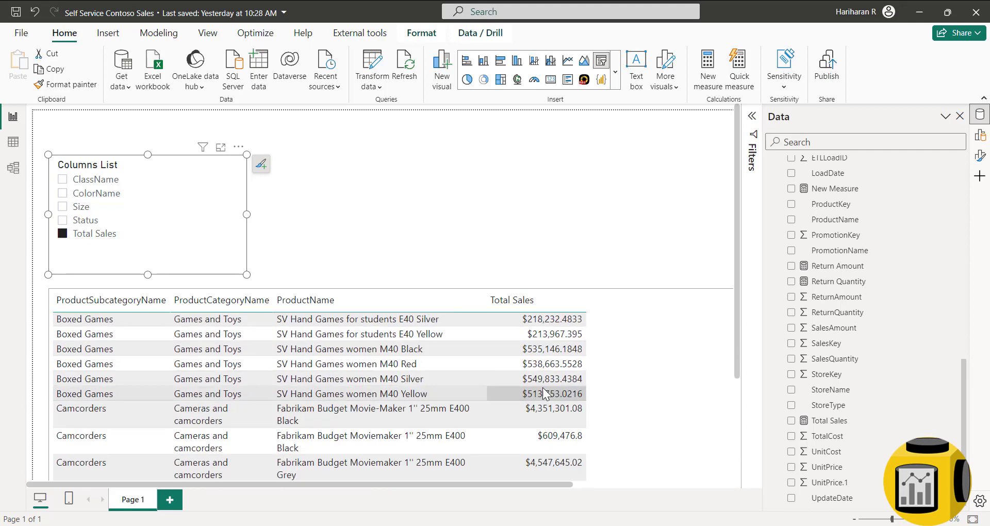
{"action": "scroll", "coordinate": [543, 400], "scroll_direction": "down", "scroll_amount": 15}
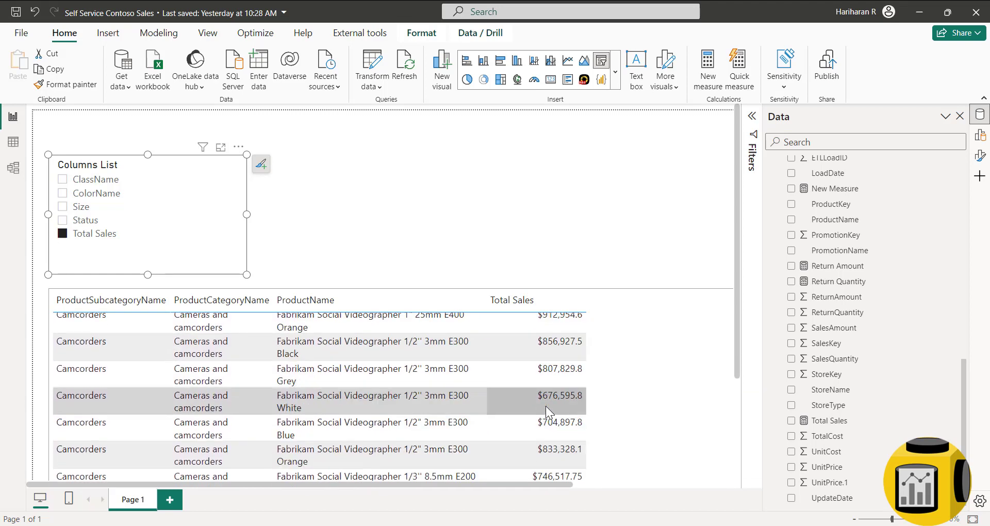
{"action": "scroll", "coordinate": [545, 406], "scroll_direction": "down", "scroll_amount": 1}
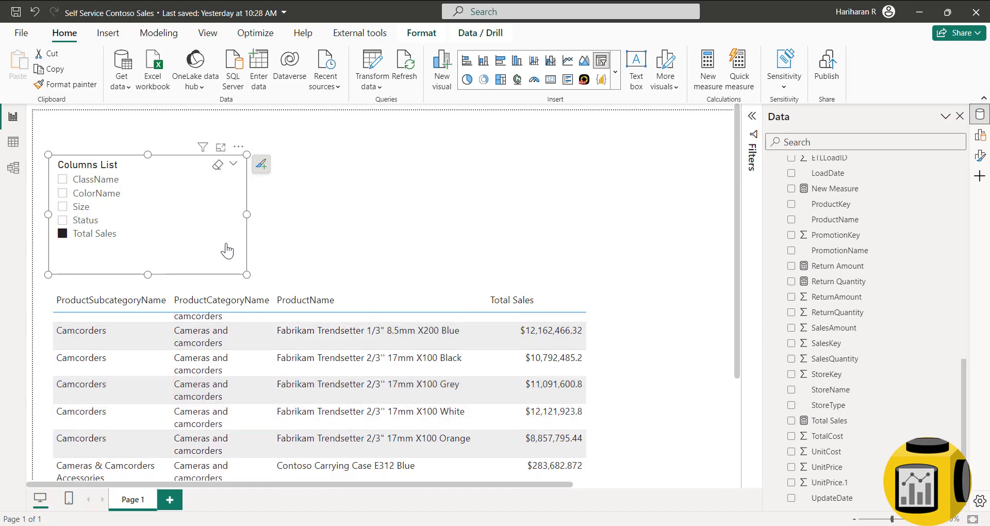
{"action": "left_click_drag", "start_coordinate": [227, 251], "coordinate": [227, 236]}
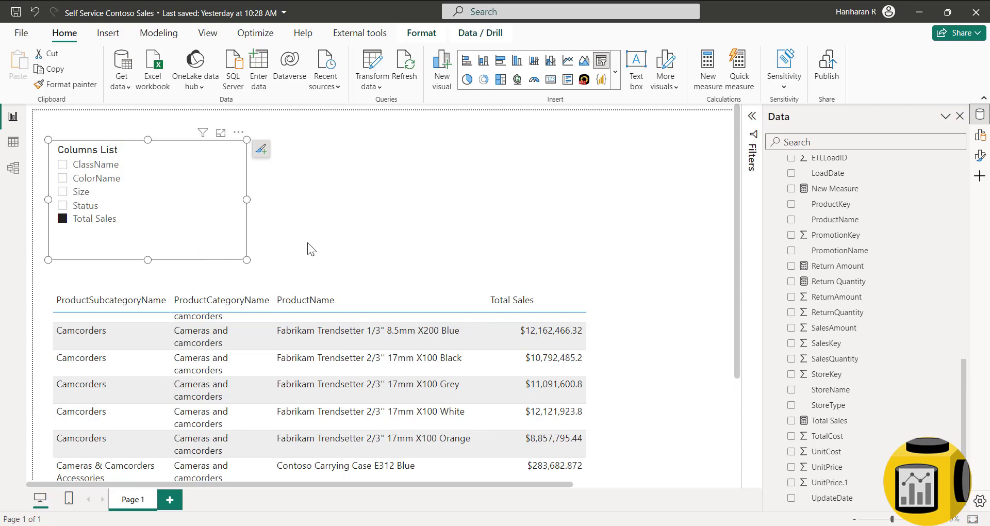
{"action": "left_click", "coordinate": [396, 221]}
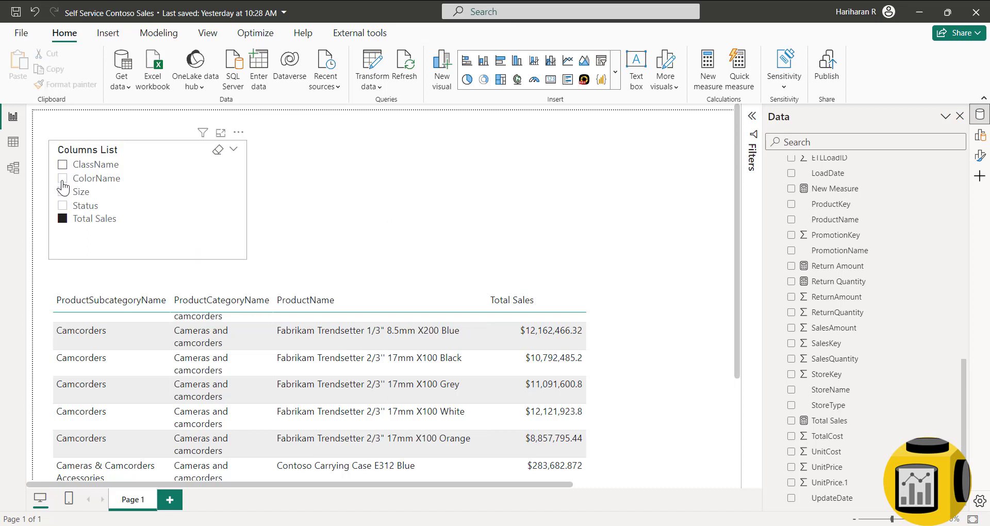
- Also check ClassName and ColorName so the table adds those columns
{"action": "left_click", "coordinate": [62, 165]}
{"action": "left_click", "coordinate": [63, 179]}
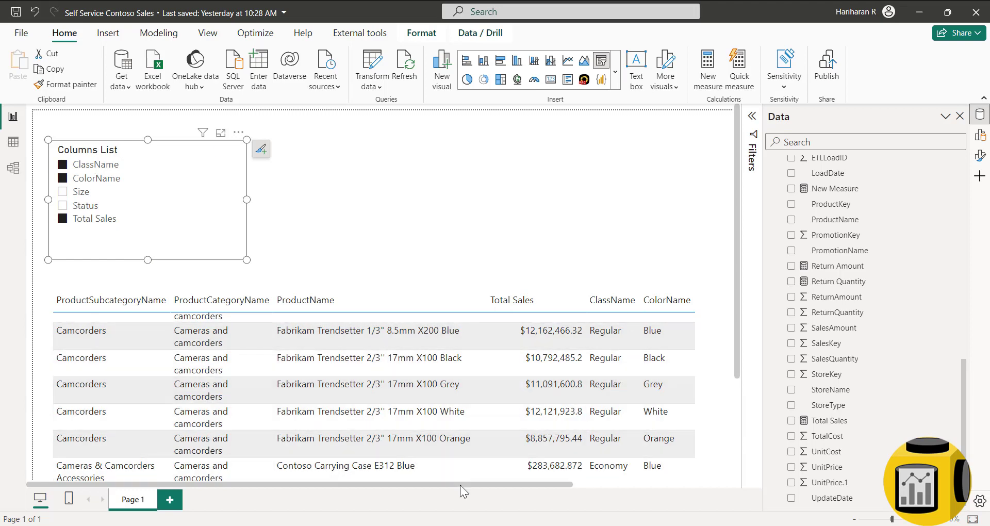
{"action": "left_click_drag", "start_coordinate": [459, 485], "coordinate": [386, 495]}
{"action": "left_click", "coordinate": [483, 187]}
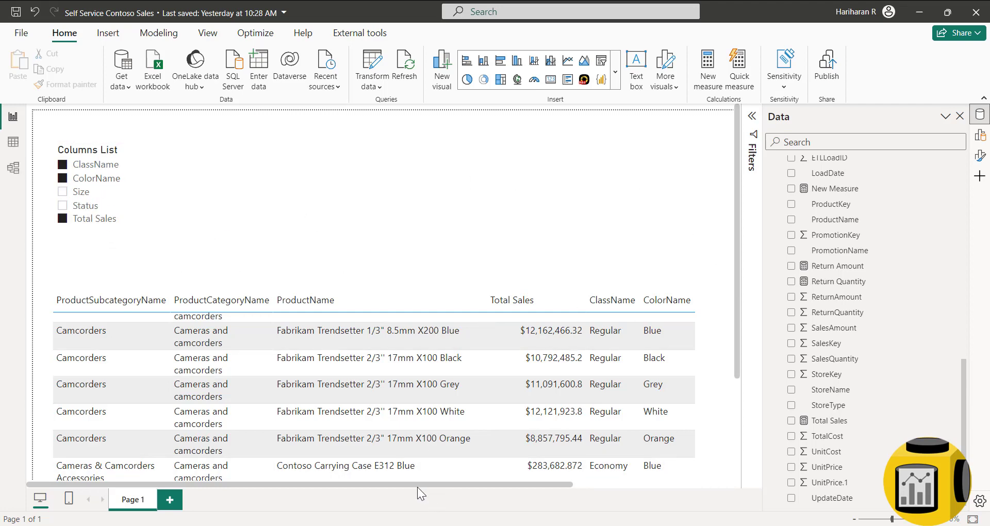
{"action": "left_click_drag", "start_coordinate": [417, 485], "coordinate": [632, 485]}
- Inspect the 8-row Profile table and the Columns List table, then switch to the model diagram
{"action": "left_click_drag", "start_coordinate": [533, 488], "coordinate": [242, 491]}
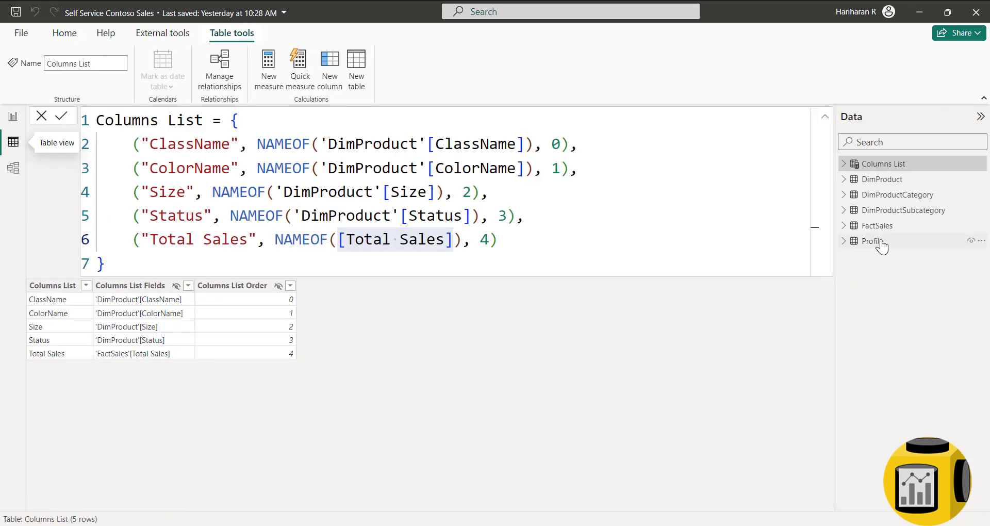
{"action": "left_click", "coordinate": [877, 241]}
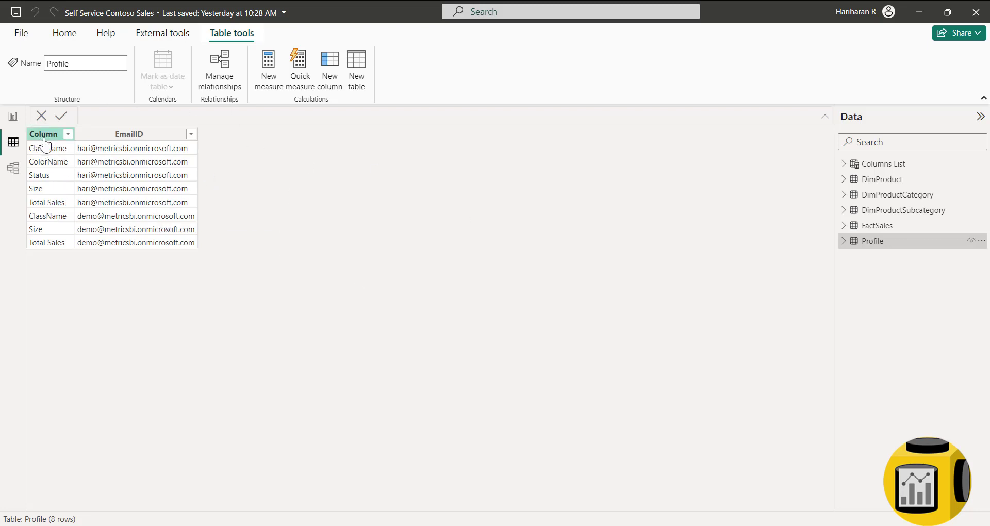
{"action": "left_click", "coordinate": [876, 164]}
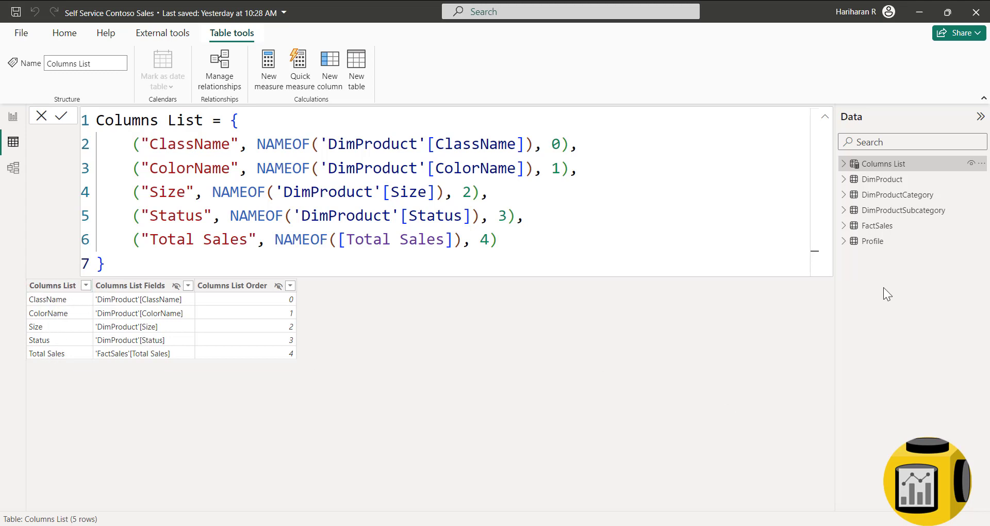
{"action": "left_click", "coordinate": [24, 177]}
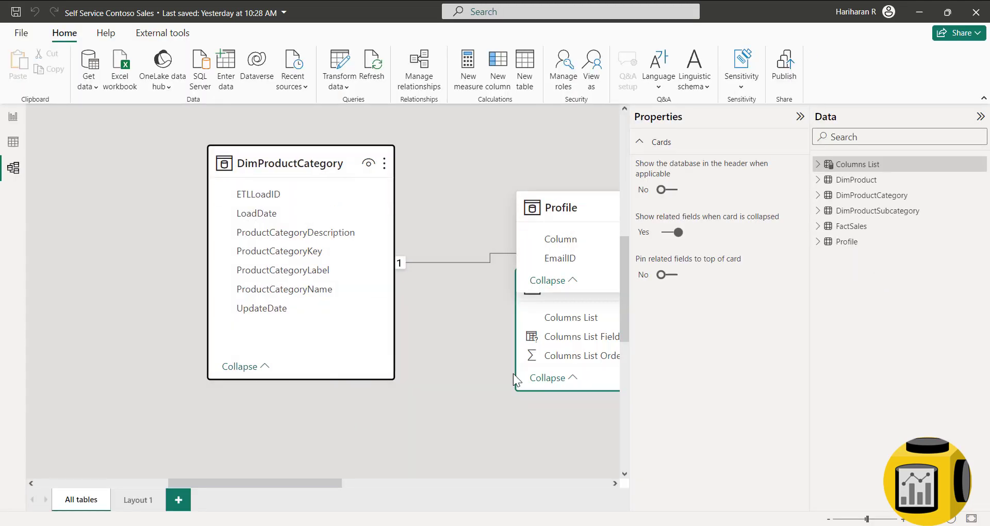
- Add the Profile and Columns List tables to the Layout 1 model layout
{"action": "left_click", "coordinate": [846, 241]}
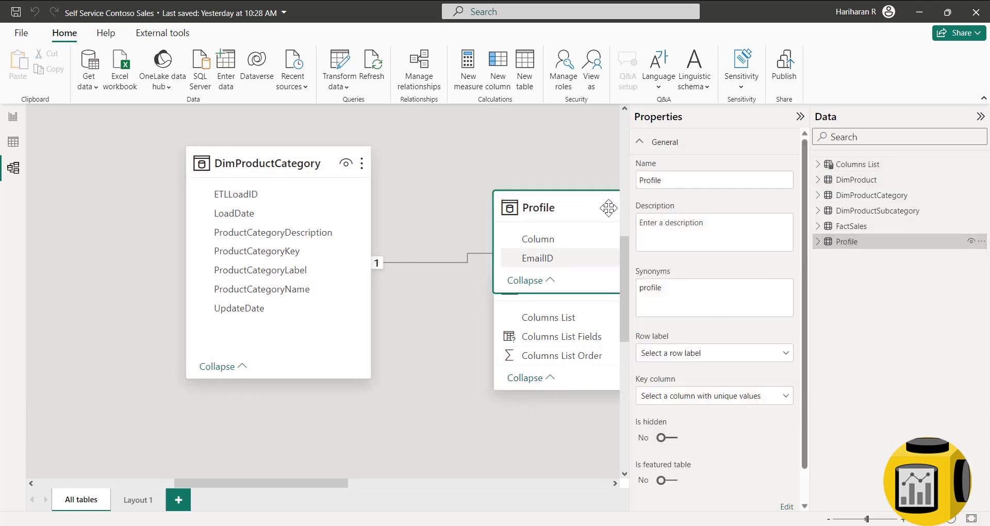
{"action": "left_click", "coordinate": [134, 500]}
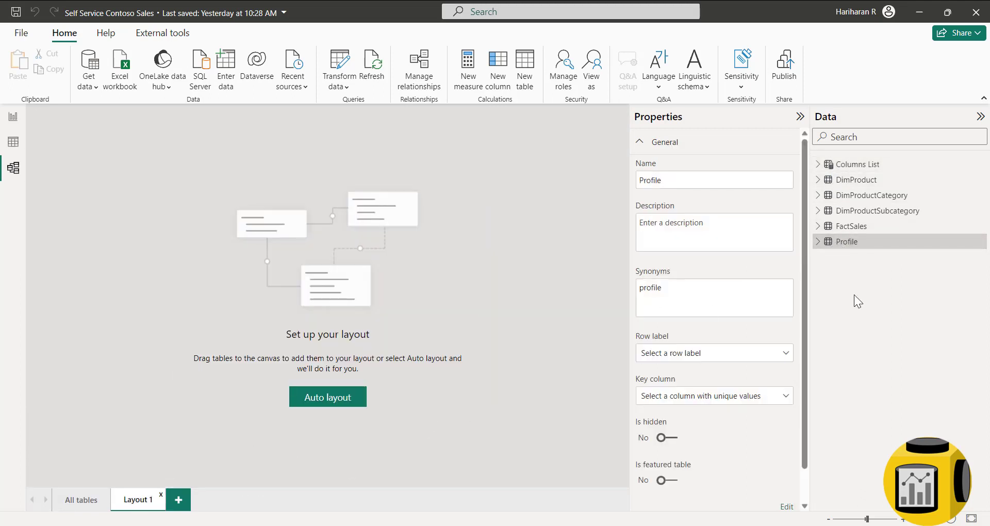
{"action": "left_click_drag", "start_coordinate": [841, 241], "coordinate": [297, 224]}
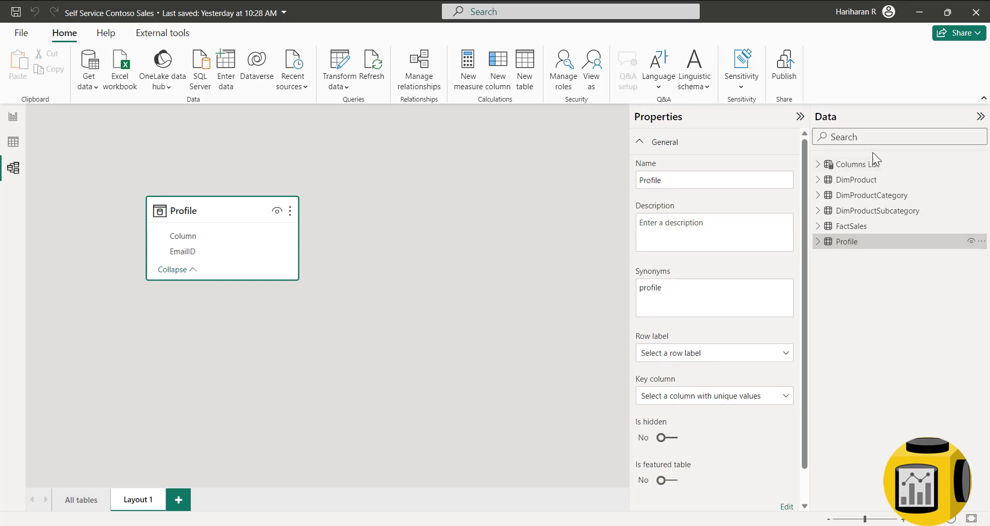
{"action": "left_click_drag", "start_coordinate": [857, 164], "coordinate": [442, 228]}
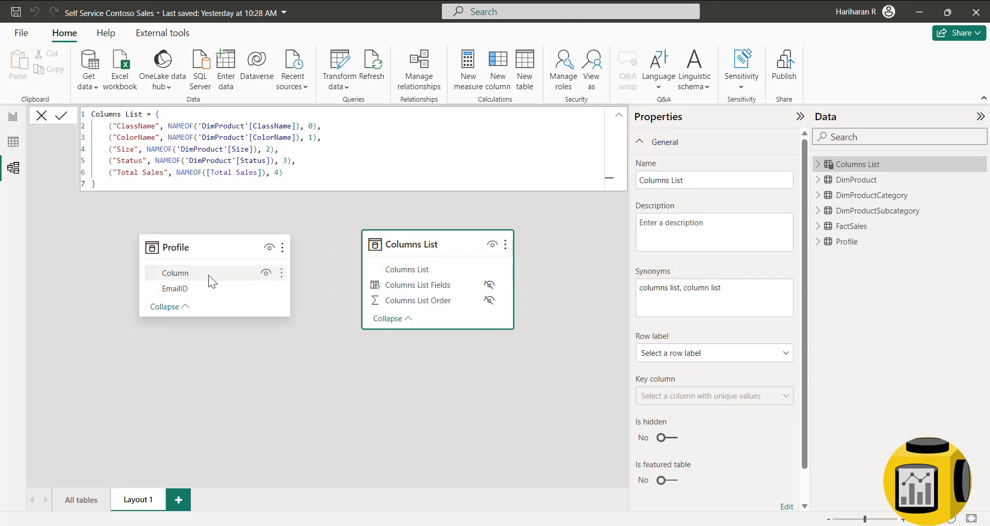
- Try relating Profile's Column field to Columns List, dismiss the duplicate-value error, and reposition the Profile card
{"action": "left_click_drag", "start_coordinate": [184, 277], "coordinate": [428, 274]}
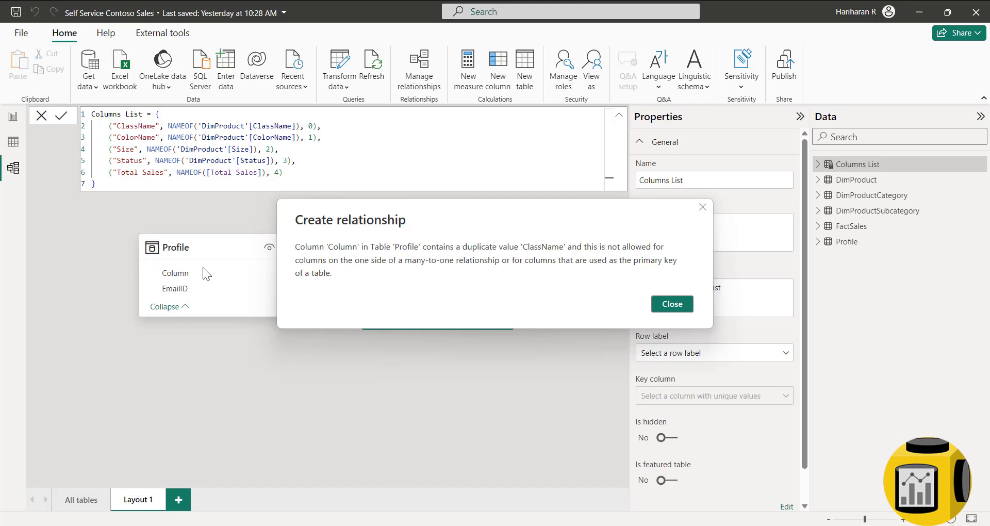
{"action": "left_click", "coordinate": [661, 304]}
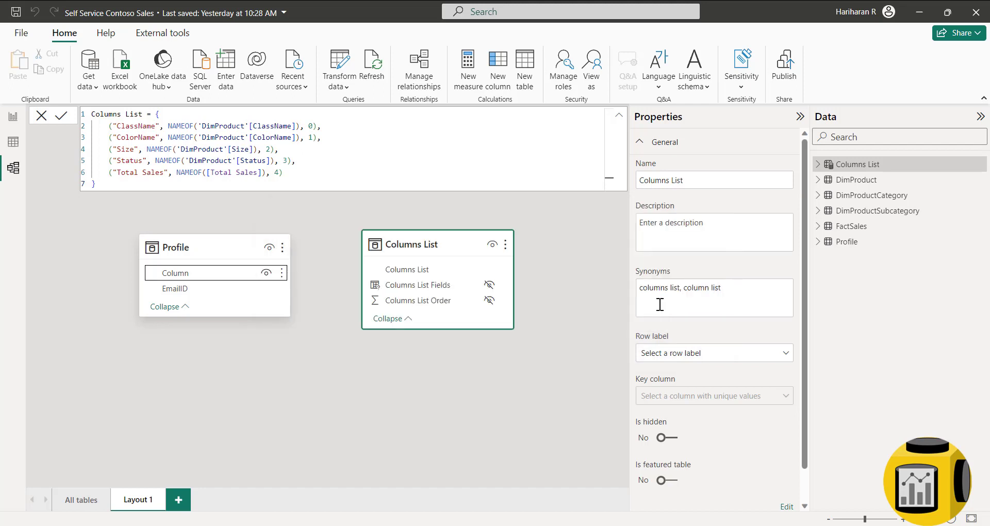
{"action": "left_click", "coordinate": [314, 386]}
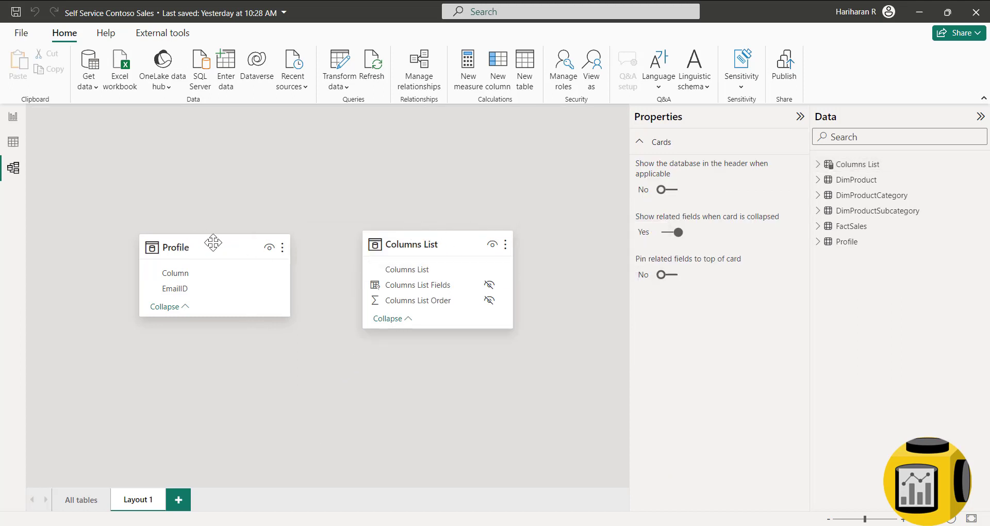
{"action": "left_click_drag", "start_coordinate": [198, 241], "coordinate": [168, 249]}
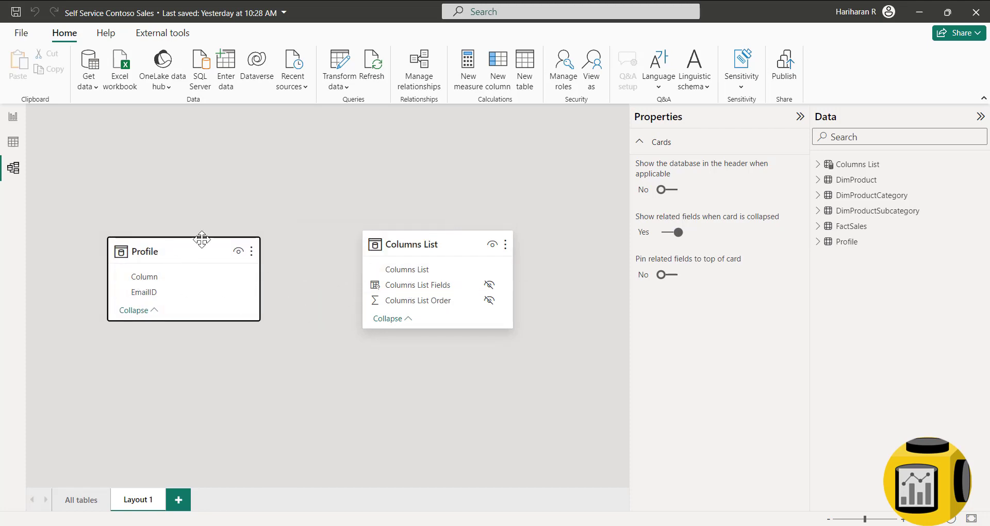
- Add a fourth string value with each field's name to every Columns List row and commit the formula
{"action": "left_click", "coordinate": [13, 142]}
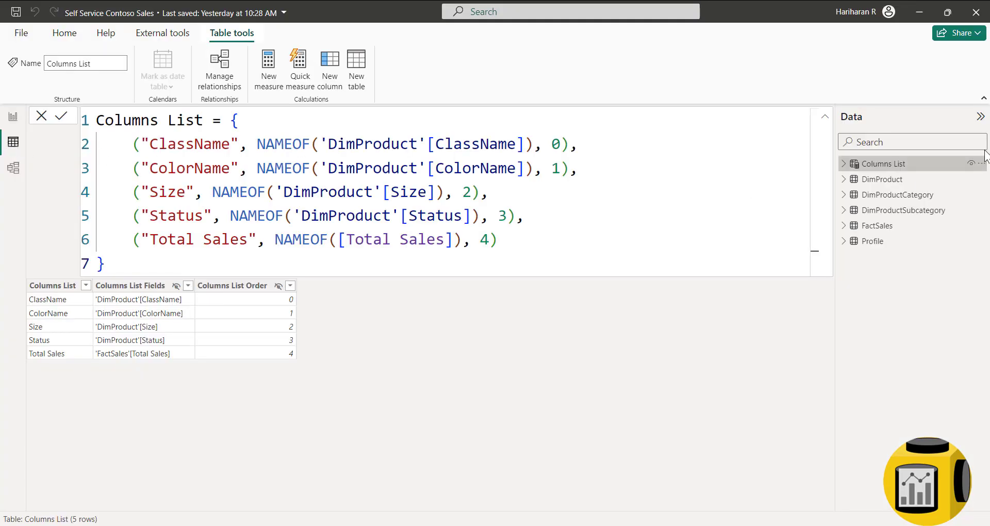
{"action": "type", "text": ","}
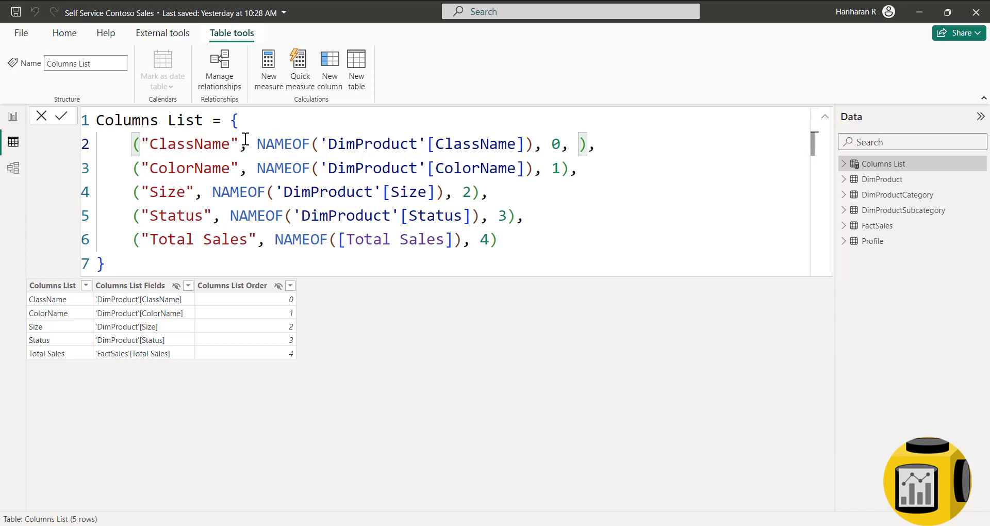
{"action": "left_click_drag", "start_coordinate": [239, 144], "coordinate": [140, 140]}
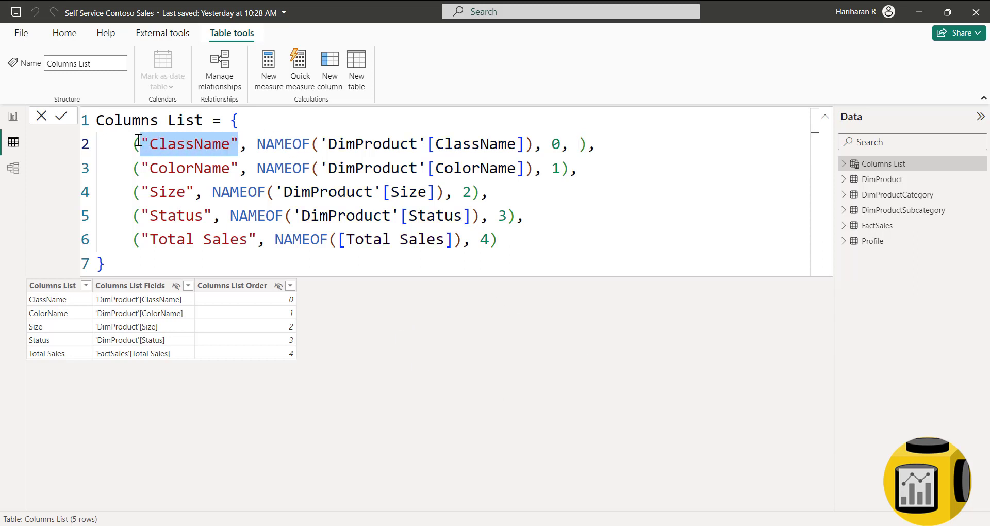
{"action": "left_click", "coordinate": [573, 144]}
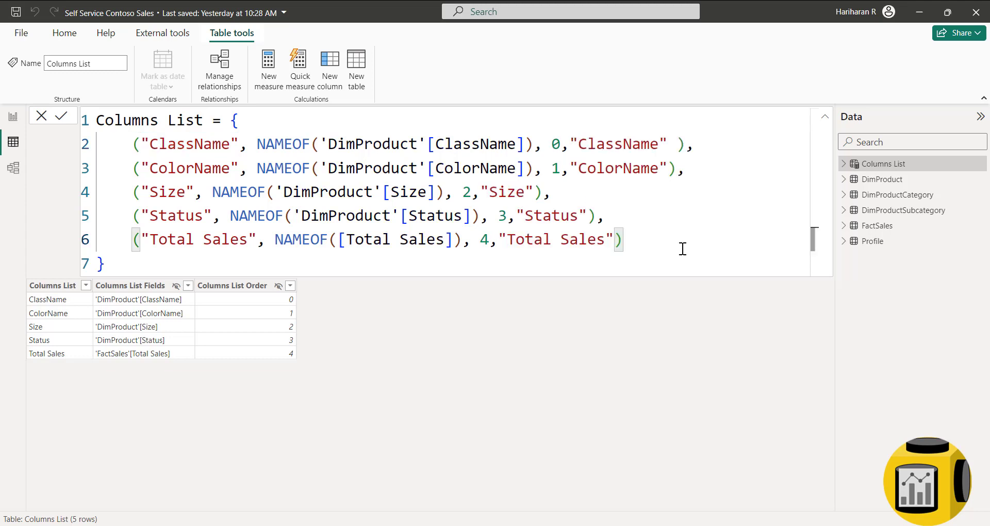
{"action": "left_click", "coordinate": [60, 118]}
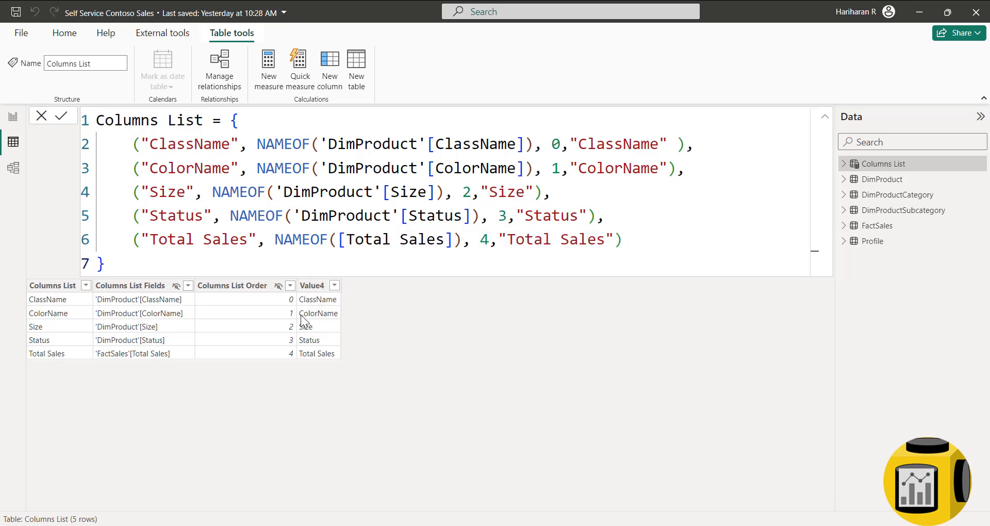
- Rename the new Value4 column to Column
{"action": "double_click", "coordinate": [309, 289]}
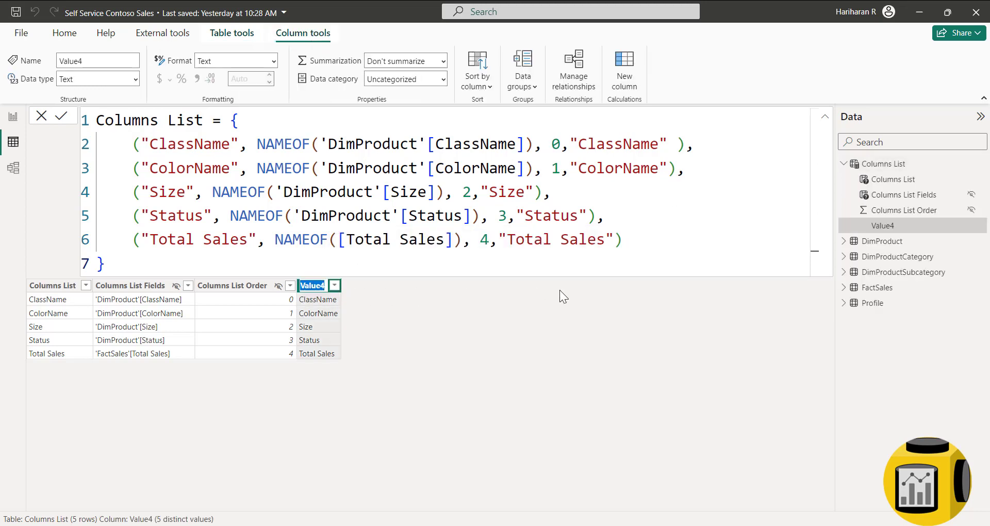
{"action": "type", "text": "Column"}
{"action": "key", "text": "Return"}
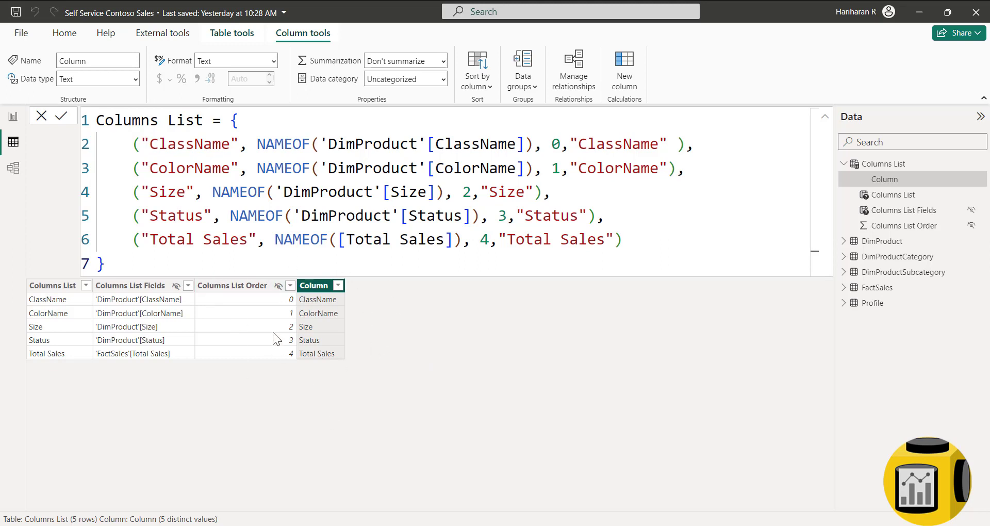
- Relate Profile's Column to Columns List's Column in the model diagram and rearrange the cards
{"action": "left_click", "coordinate": [13, 169]}
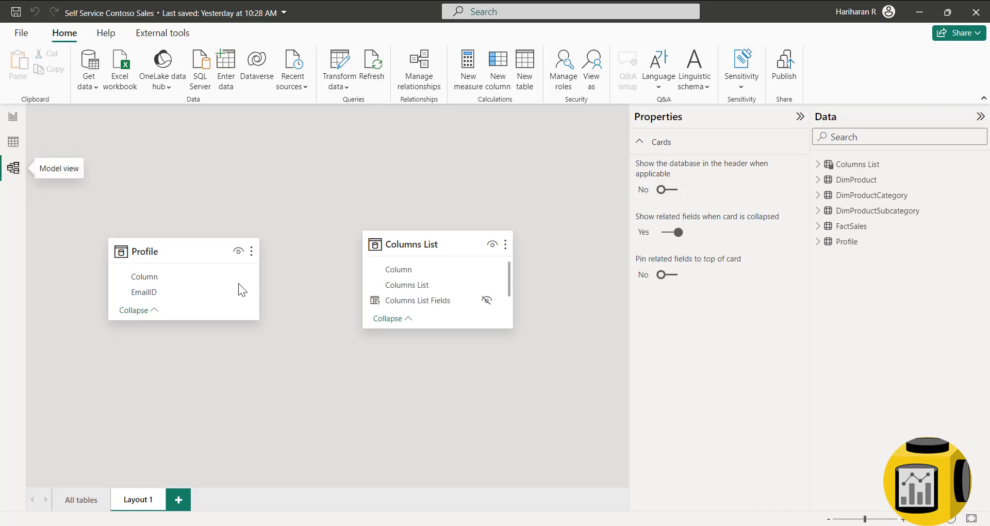
{"action": "left_click_drag", "start_coordinate": [145, 277], "coordinate": [415, 272]}
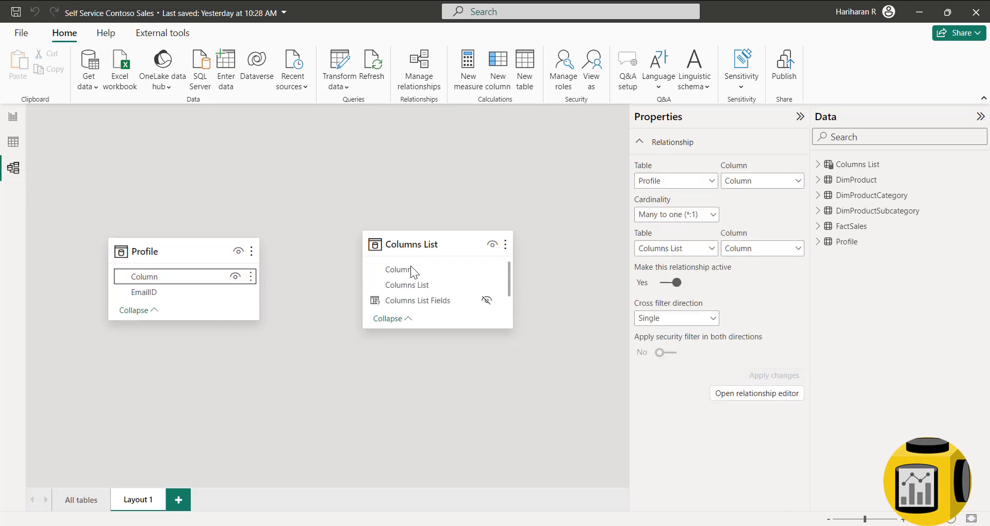
{"action": "left_click_drag", "start_coordinate": [399, 239], "coordinate": [414, 288]}
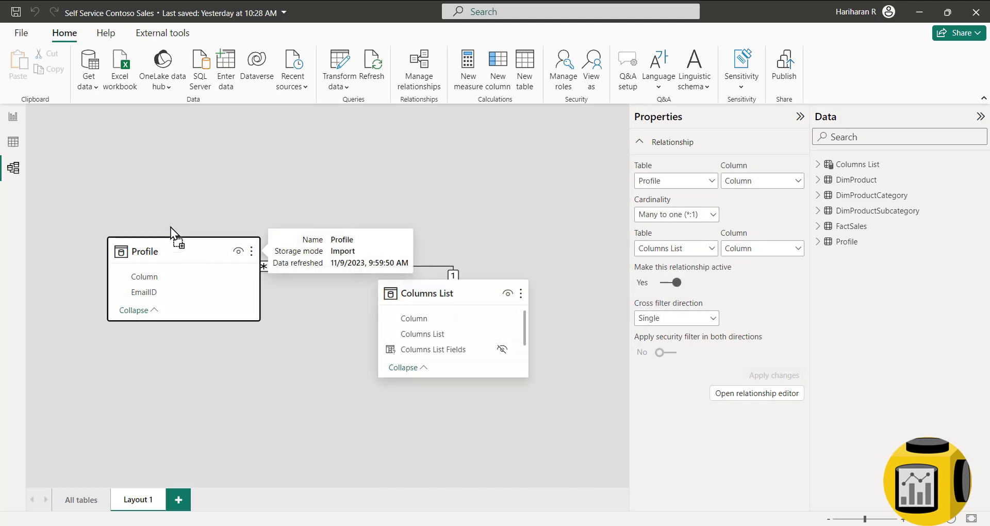
{"action": "left_click_drag", "start_coordinate": [172, 228], "coordinate": [165, 198]}
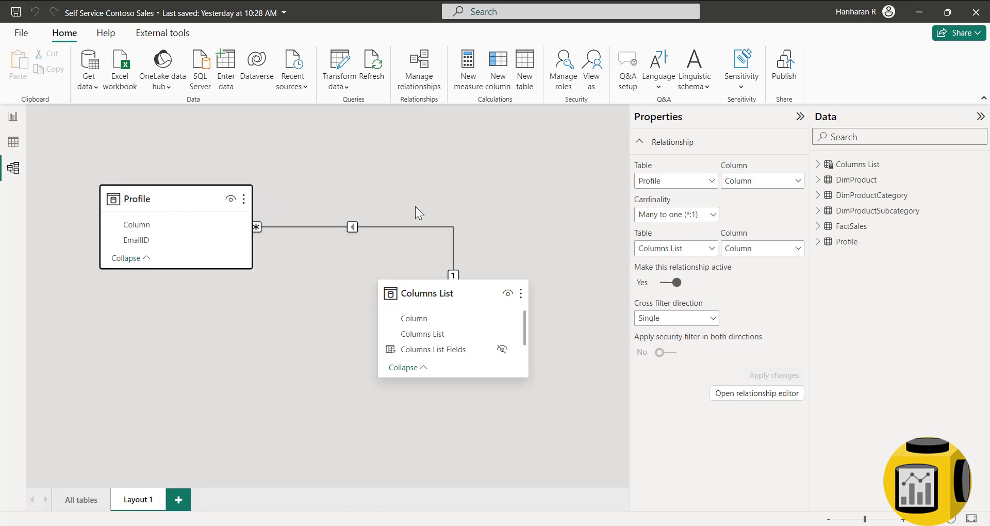
- Set the relationship to filter both directions with security filter applied, then return to the report
{"action": "left_click", "coordinate": [353, 227]}
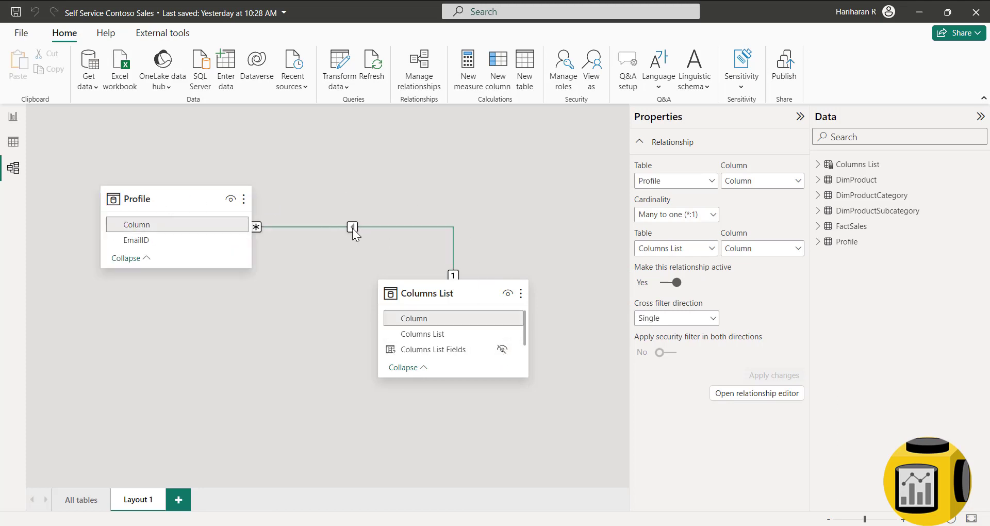
{"action": "double_click", "coordinate": [352, 227]}
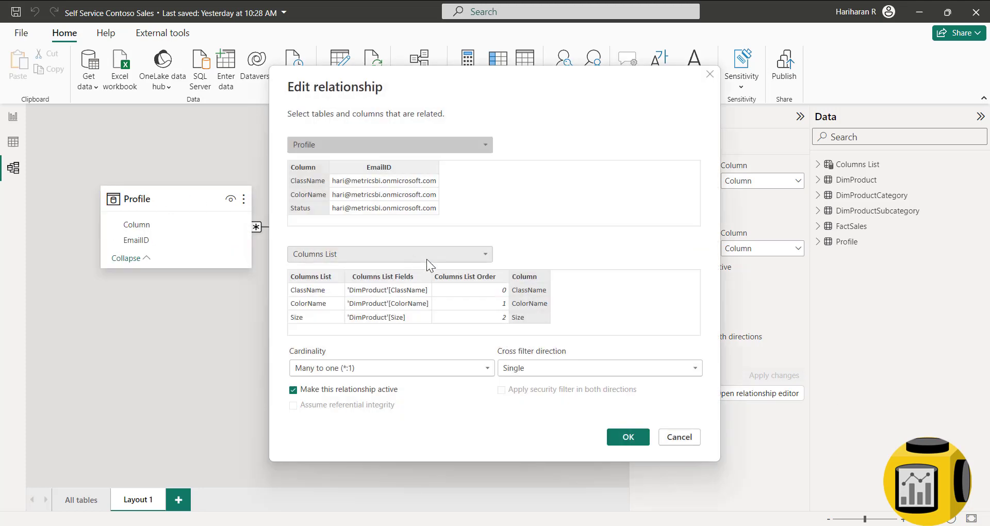
{"action": "left_click", "coordinate": [525, 373]}
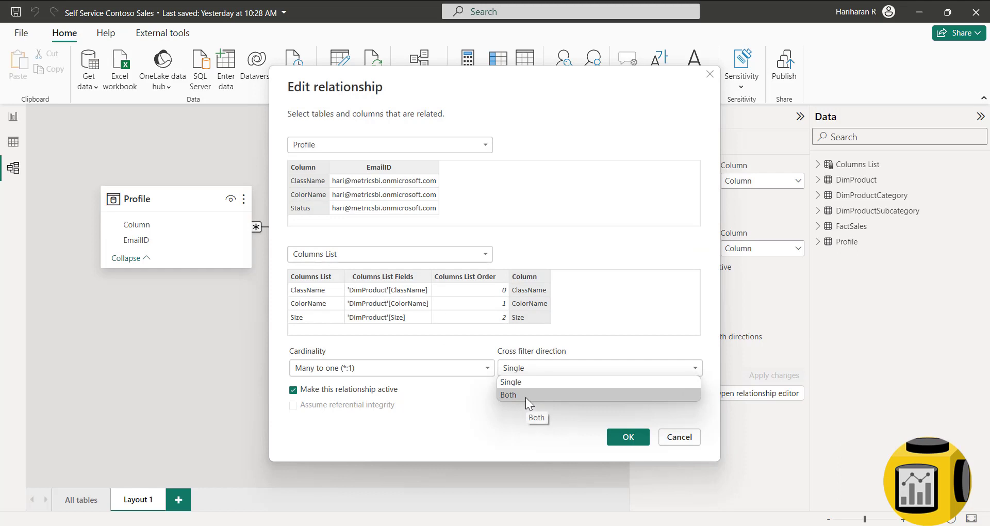
{"action": "left_click", "coordinate": [525, 397]}
{"action": "left_click", "coordinate": [501, 390]}
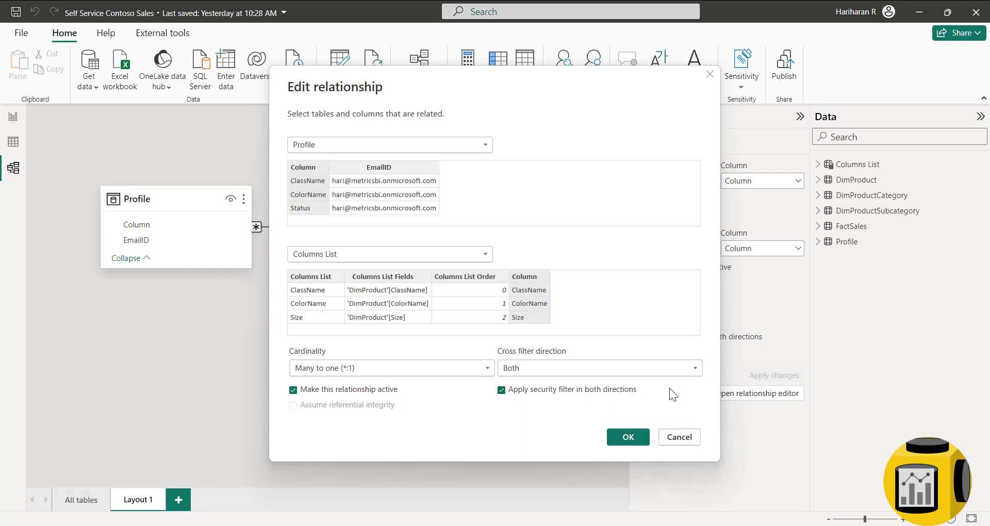
{"action": "left_click", "coordinate": [626, 437]}
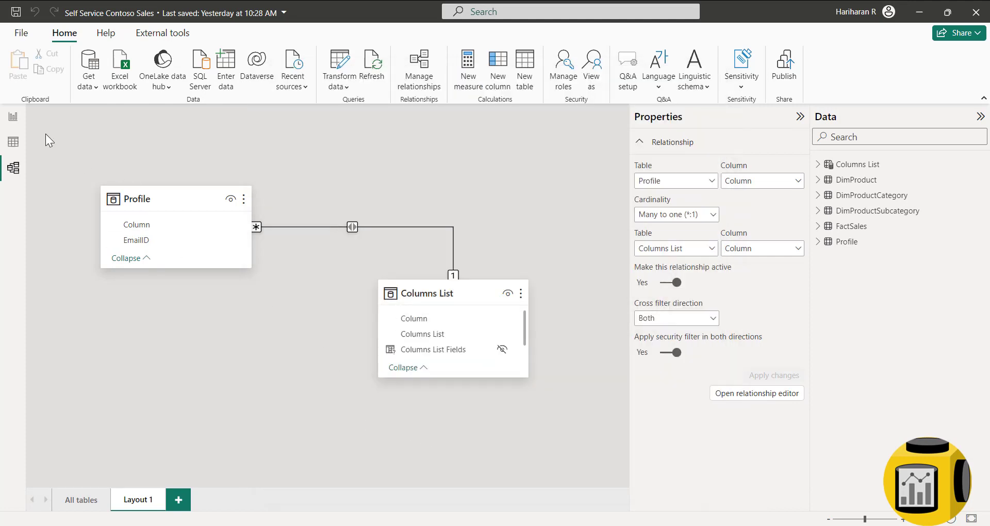
{"action": "left_click", "coordinate": [14, 117]}
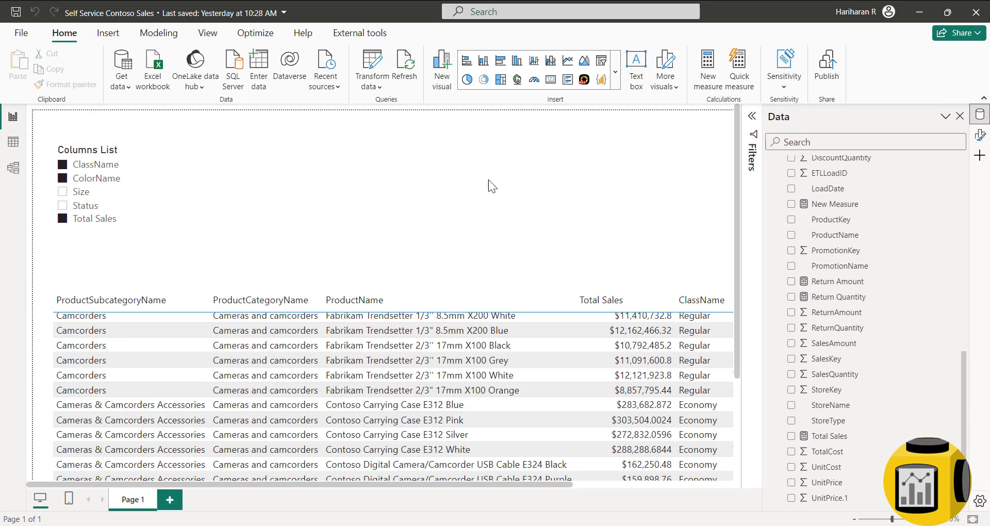
- Under the User role, add a filter rule on the Profile table's EmailID column
{"action": "left_click", "coordinate": [160, 35]}
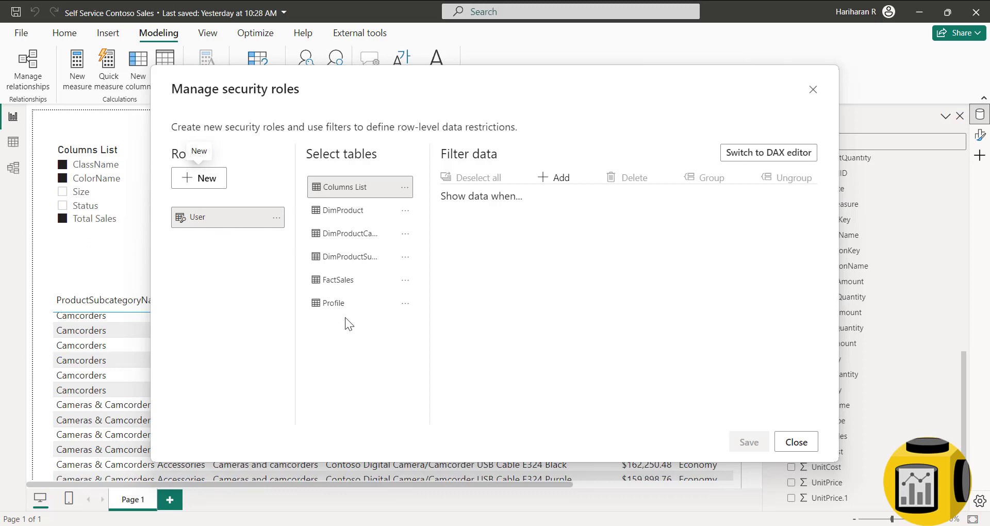
{"action": "left_click", "coordinate": [338, 309]}
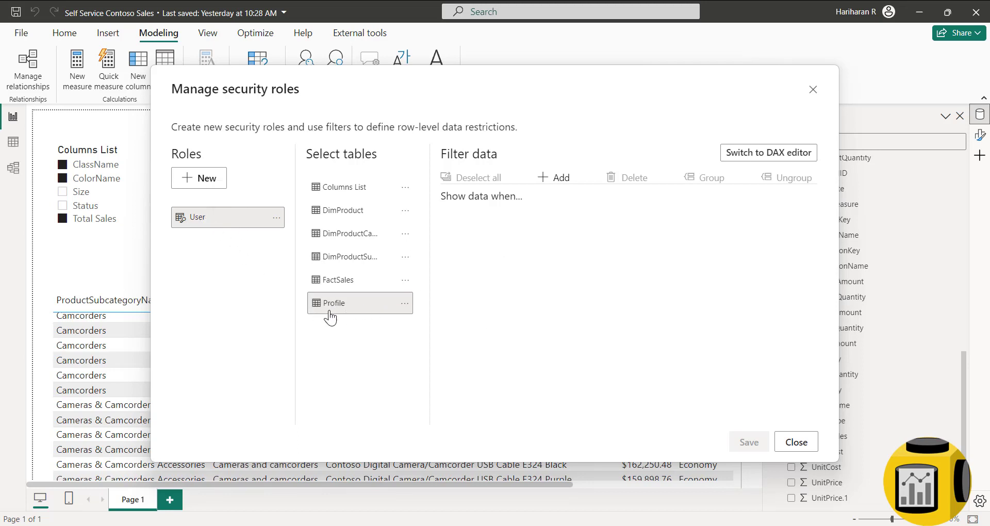
{"action": "left_click", "coordinate": [555, 177]}
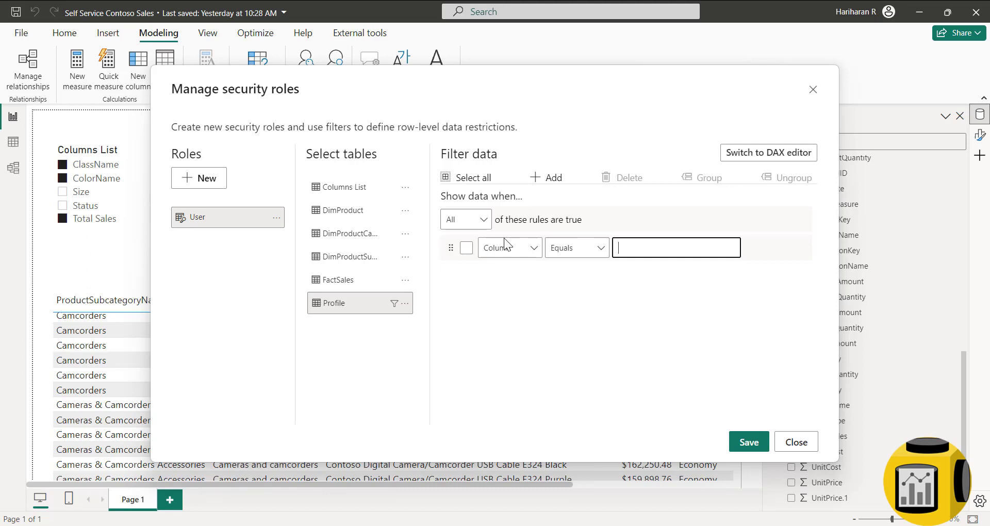
{"action": "left_click", "coordinate": [536, 252]}
{"action": "left_click", "coordinate": [512, 292]}
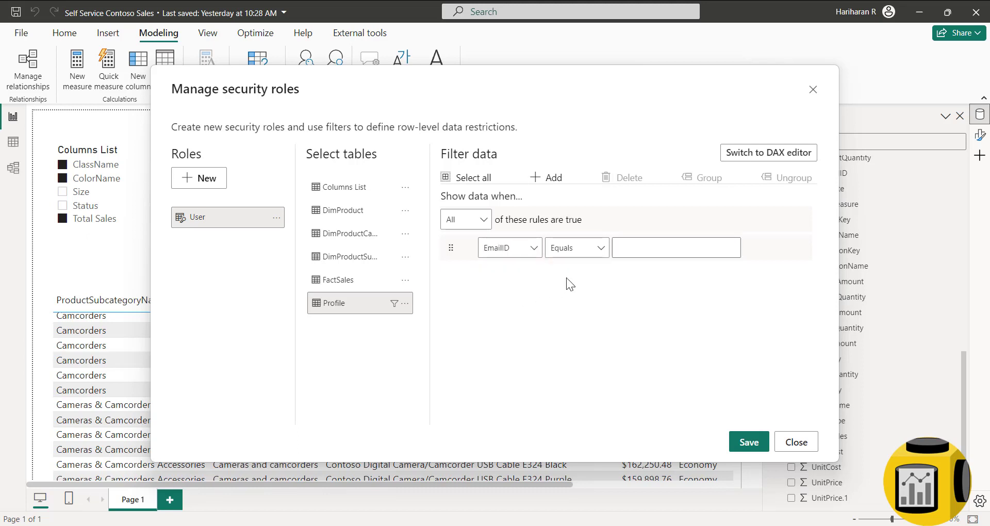
- Switch the rule to the DAX editor as [EmailID] = username(), save it, and close
{"action": "left_click", "coordinate": [737, 154]}
{"action": "left_click", "coordinate": [486, 180]}
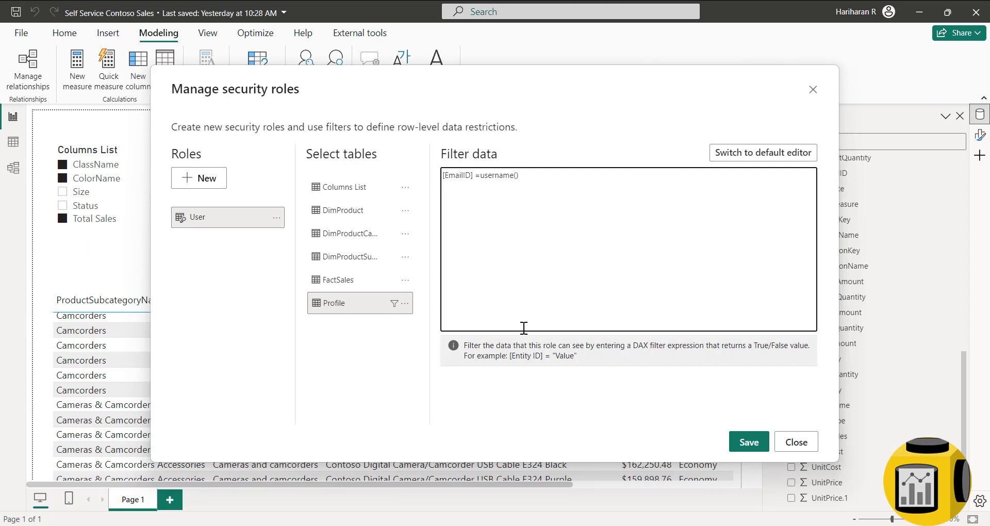
{"action": "left_click", "coordinate": [748, 442]}
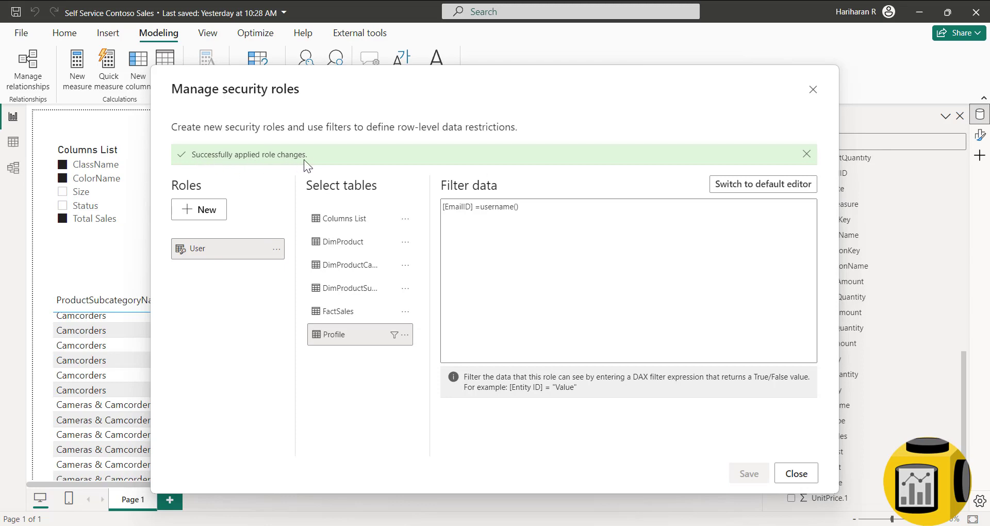
{"action": "left_click", "coordinate": [797, 472]}
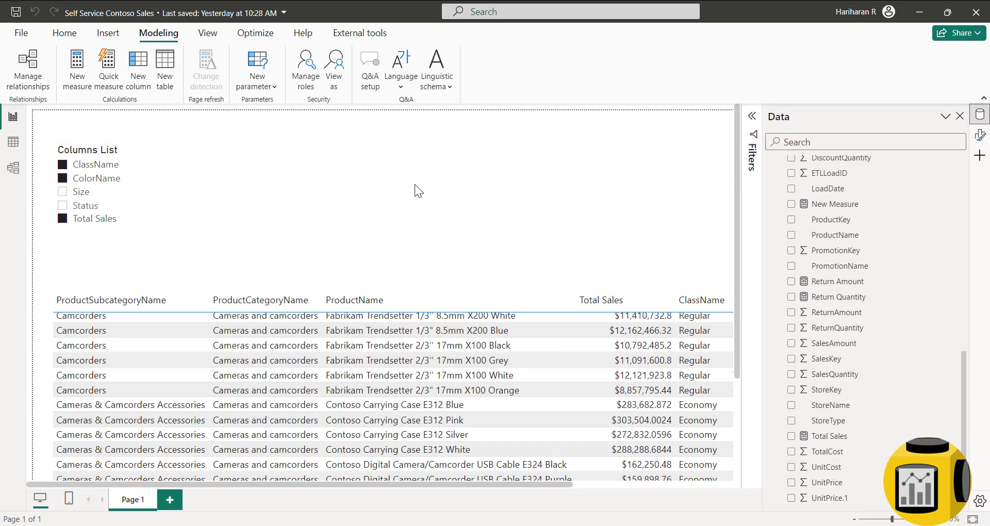
- Preview the report under the User role as another user, then stop the preview
{"action": "left_click", "coordinate": [336, 72]}
{"action": "left_click", "coordinate": [399, 223]}
{"action": "left_click", "coordinate": [408, 203]}
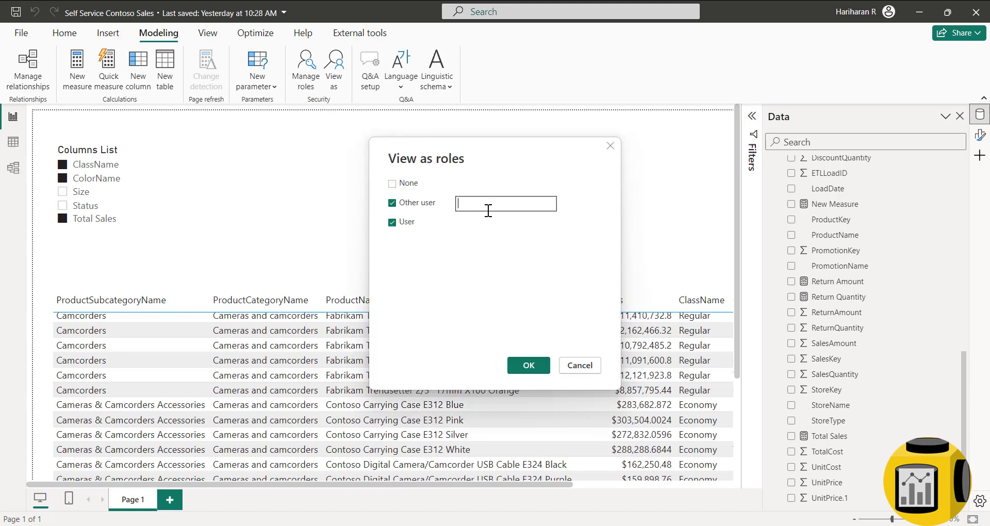
{"action": "key", "text": "Return"}
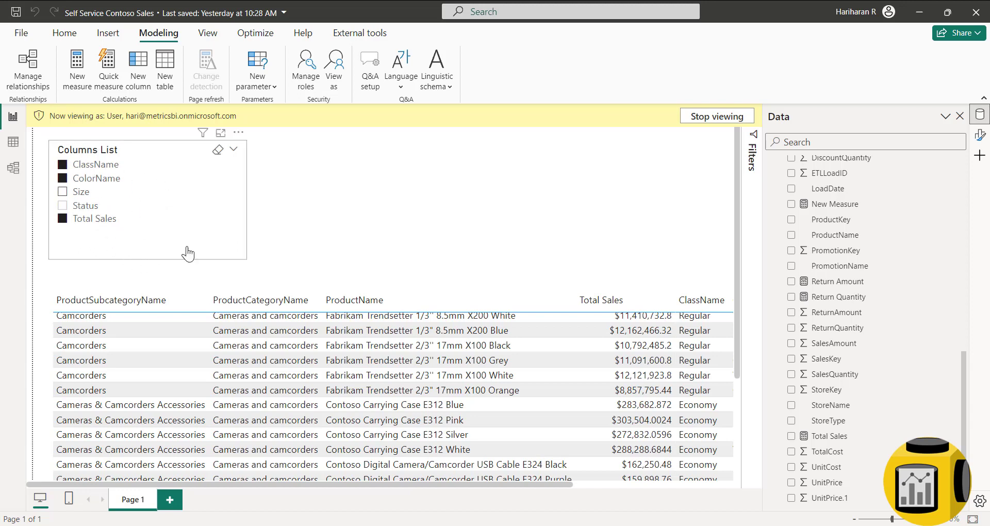
{"action": "left_click", "coordinate": [704, 120]}
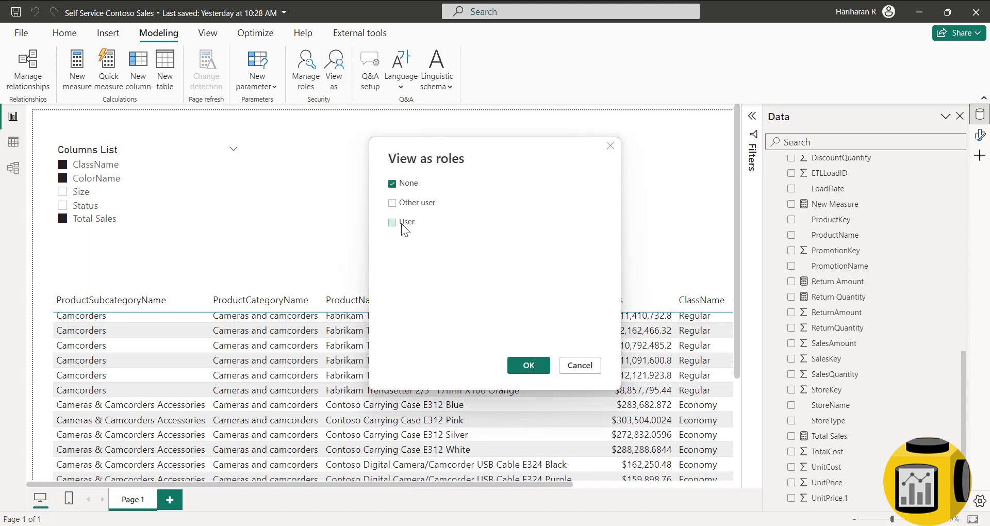
- View as the User role impersonating the demo account, and clear the slicer to see ClassName, Size, Total Sales
{"action": "left_click", "coordinate": [405, 222]}
{"action": "left_click", "coordinate": [413, 202]}
{"action": "left_click", "coordinate": [460, 205]}
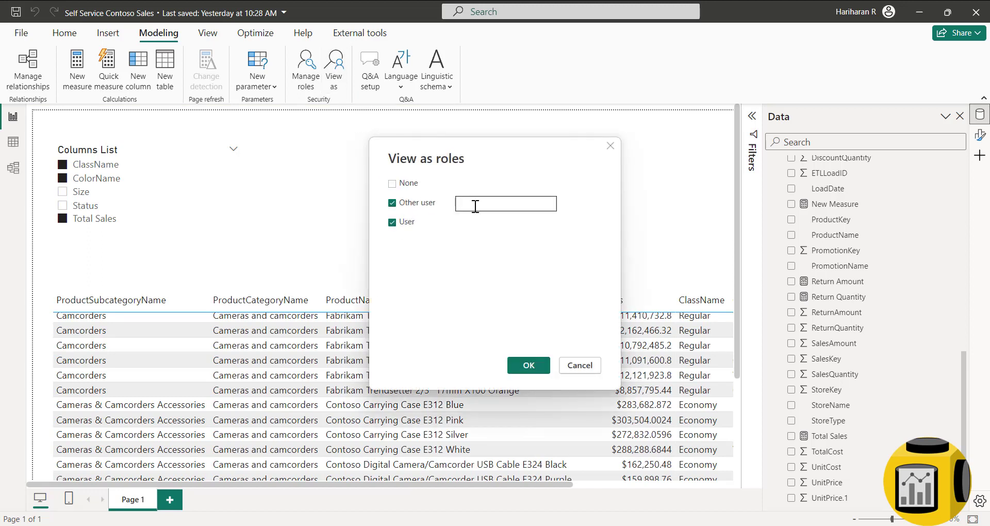
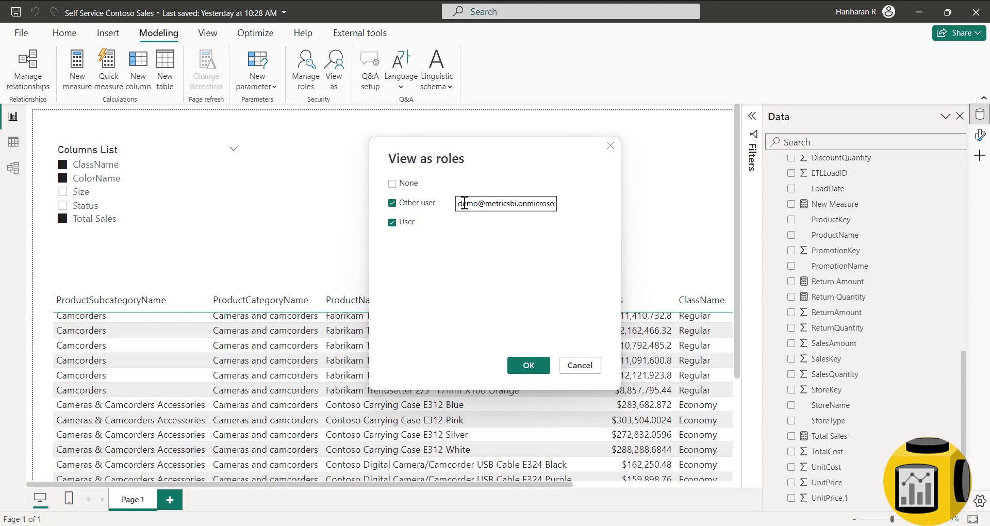
{"action": "left_click", "coordinate": [522, 361]}
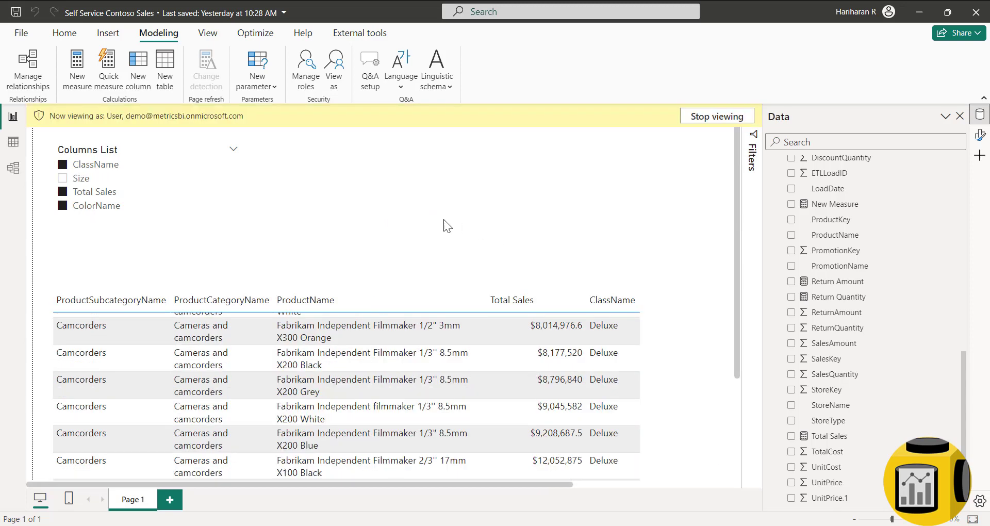
{"action": "left_click", "coordinate": [85, 165]}
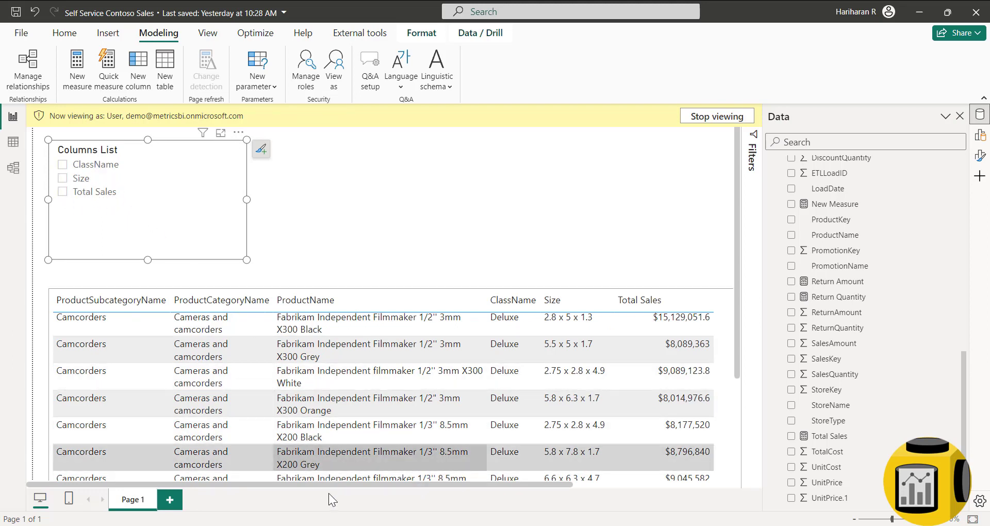
{"action": "left_click_drag", "start_coordinate": [364, 488], "coordinate": [301, 501]}
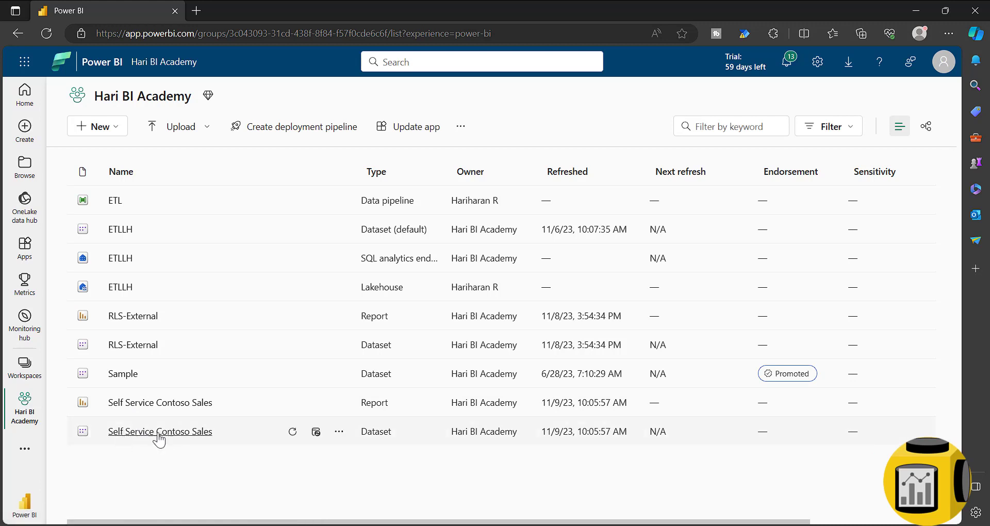
- In the Self Service Contoso Sales dataset's Security settings, add the demo account to the User role
{"action": "left_click", "coordinate": [341, 435]}
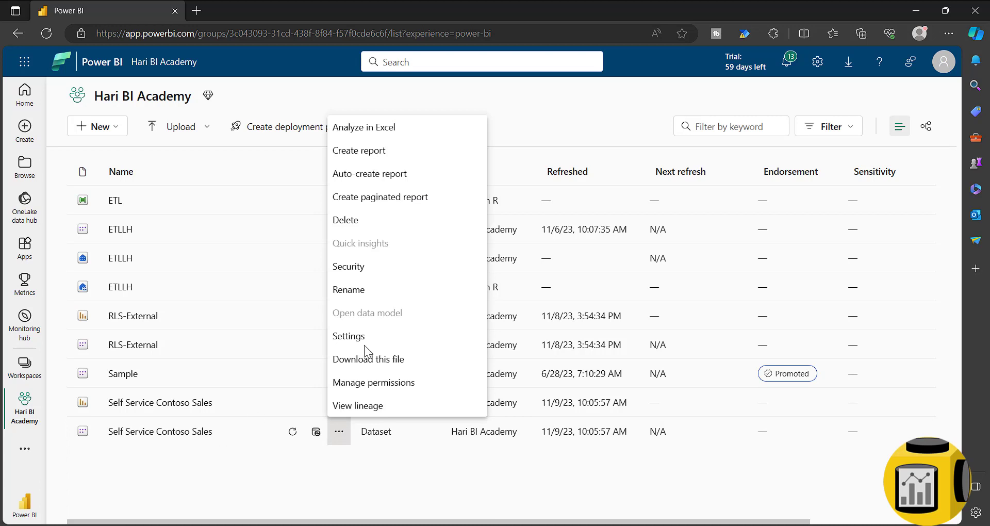
{"action": "left_click", "coordinate": [362, 273]}
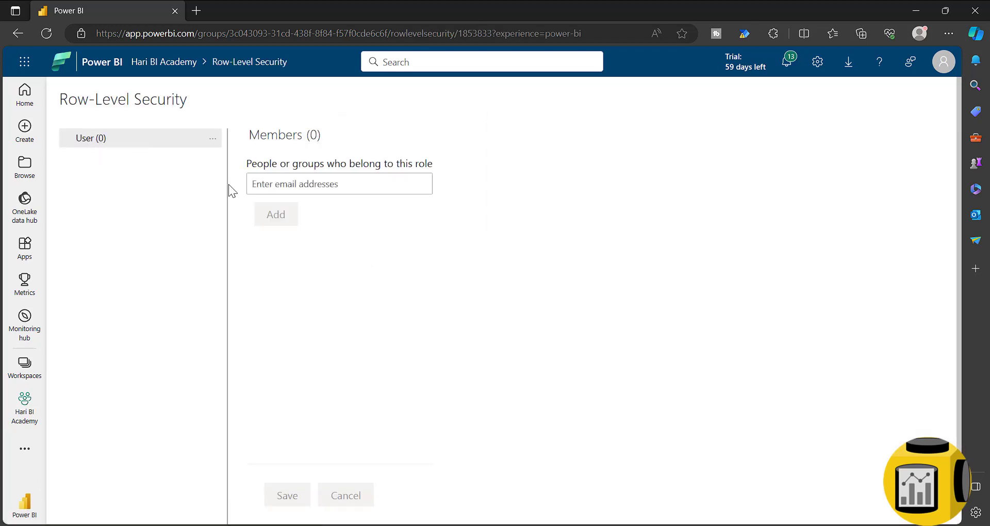
{"action": "left_click", "coordinate": [267, 188]}
{"action": "type", "text": "demo"}
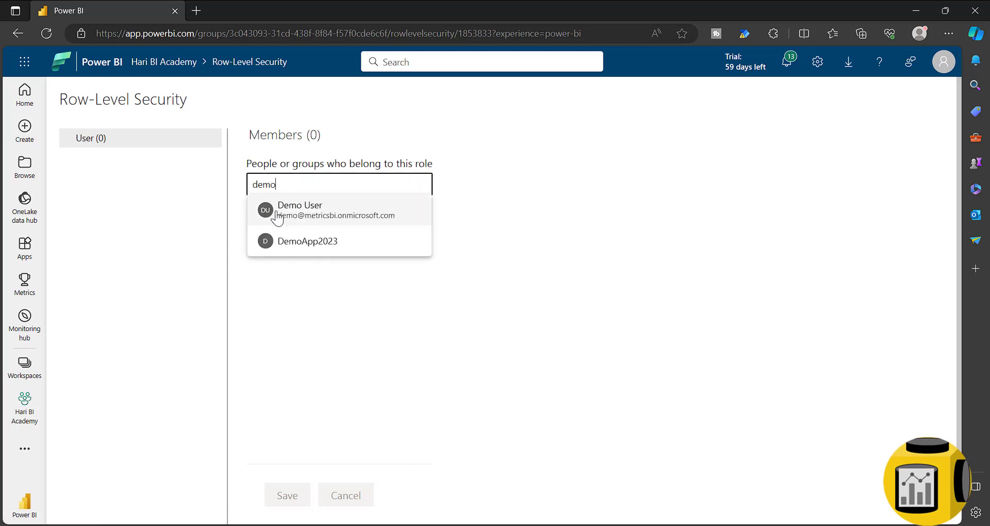
{"action": "left_click", "coordinate": [289, 205]}
{"action": "left_click", "coordinate": [283, 243]}
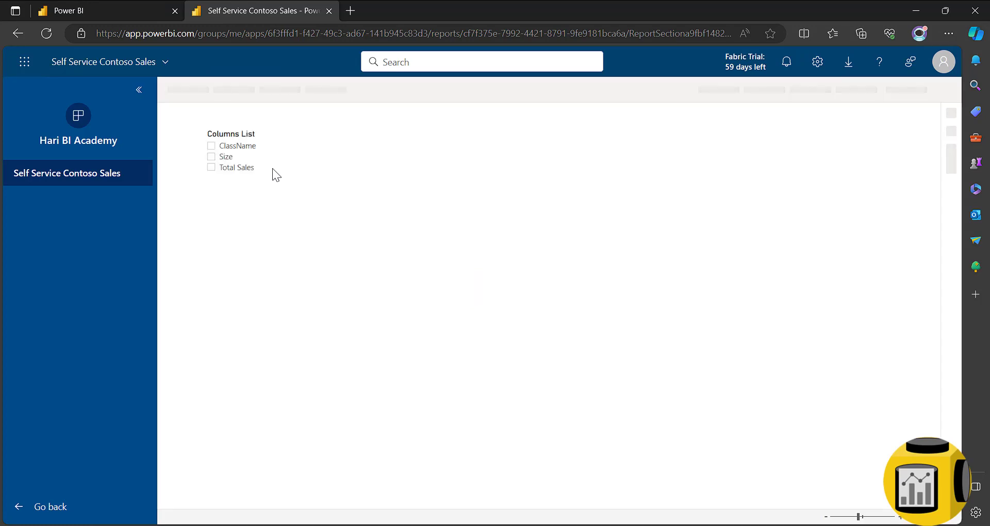
- Confirm the demo user's signed-in account, then add ClassName to the table via the Columns List slicer
{"action": "left_click", "coordinate": [943, 62]}
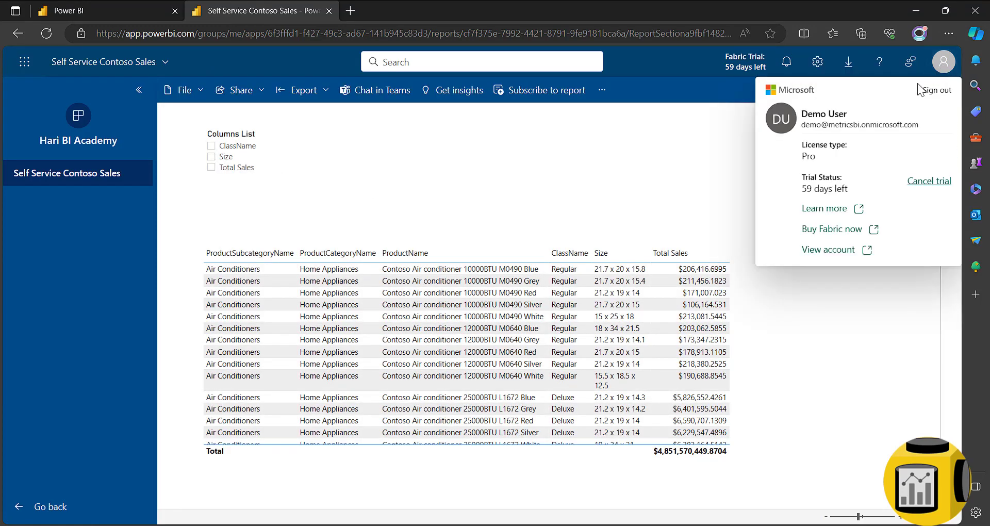
{"action": "left_click_drag", "start_coordinate": [801, 125], "coordinate": [943, 126]}
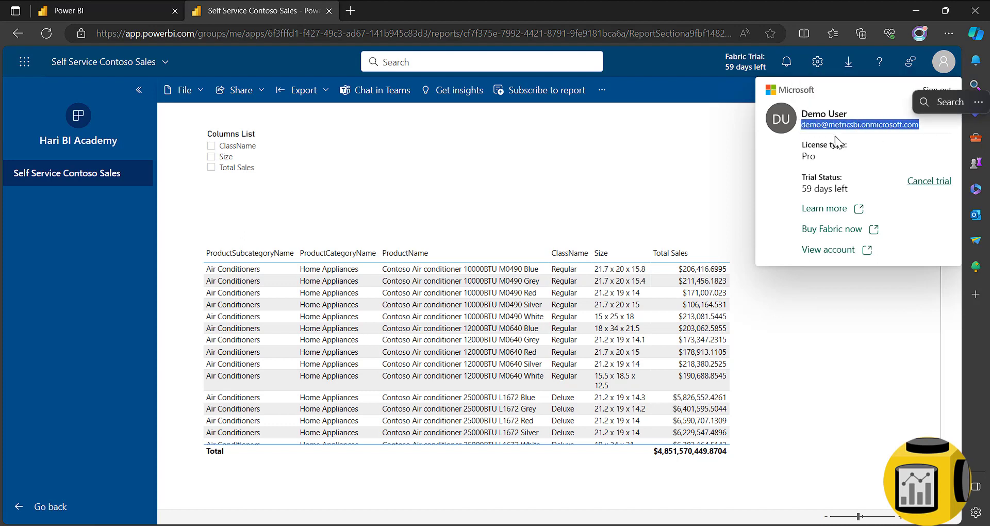
{"action": "left_click", "coordinate": [699, 160]}
{"action": "left_click", "coordinate": [696, 156]}
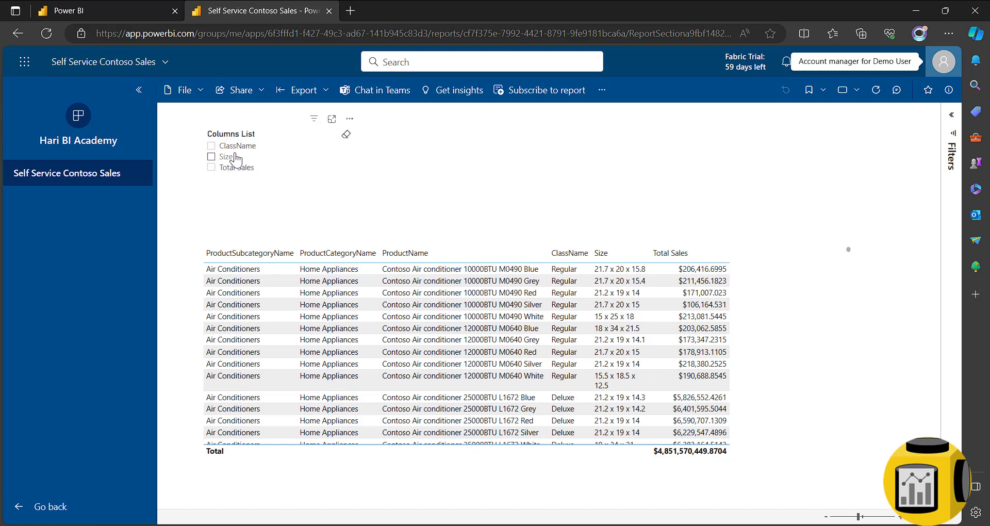
{"action": "left_click", "coordinate": [232, 147]}
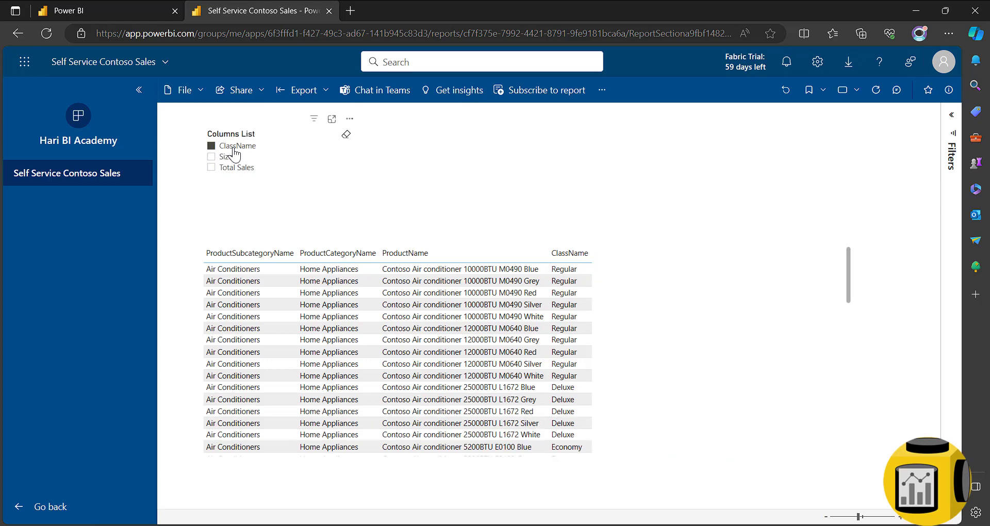